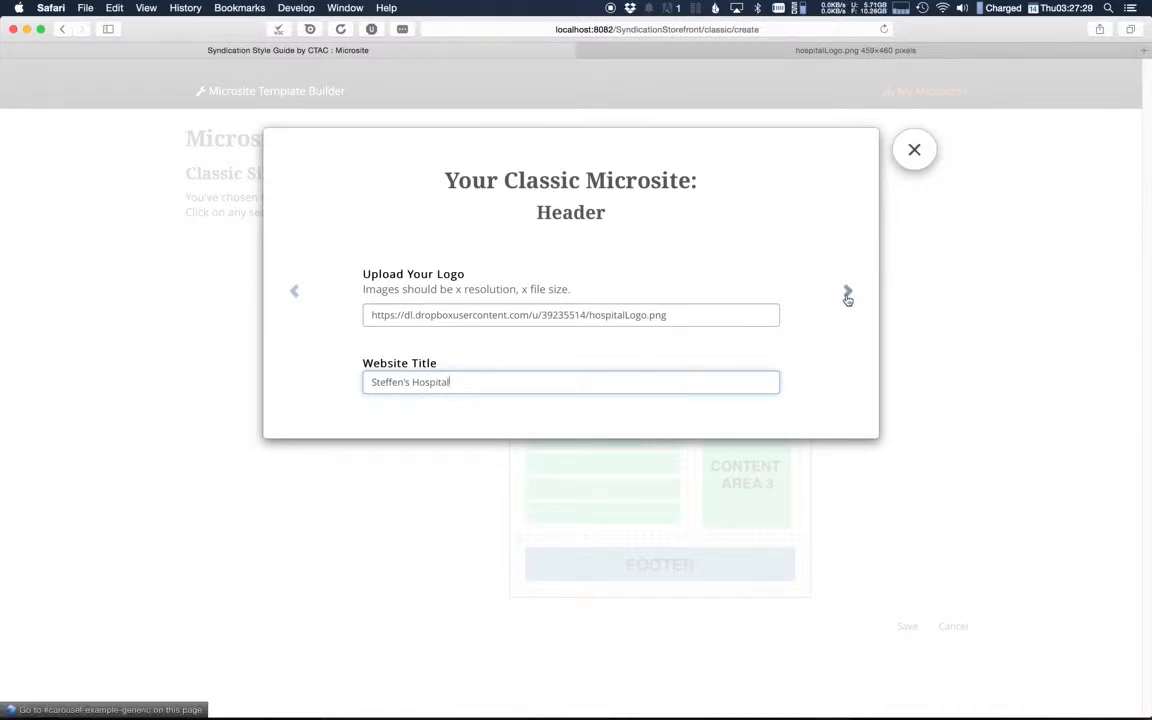
Step: Move on from the header settings and fill the left column from the user media list "Mixed content"
left_click(947, 324)
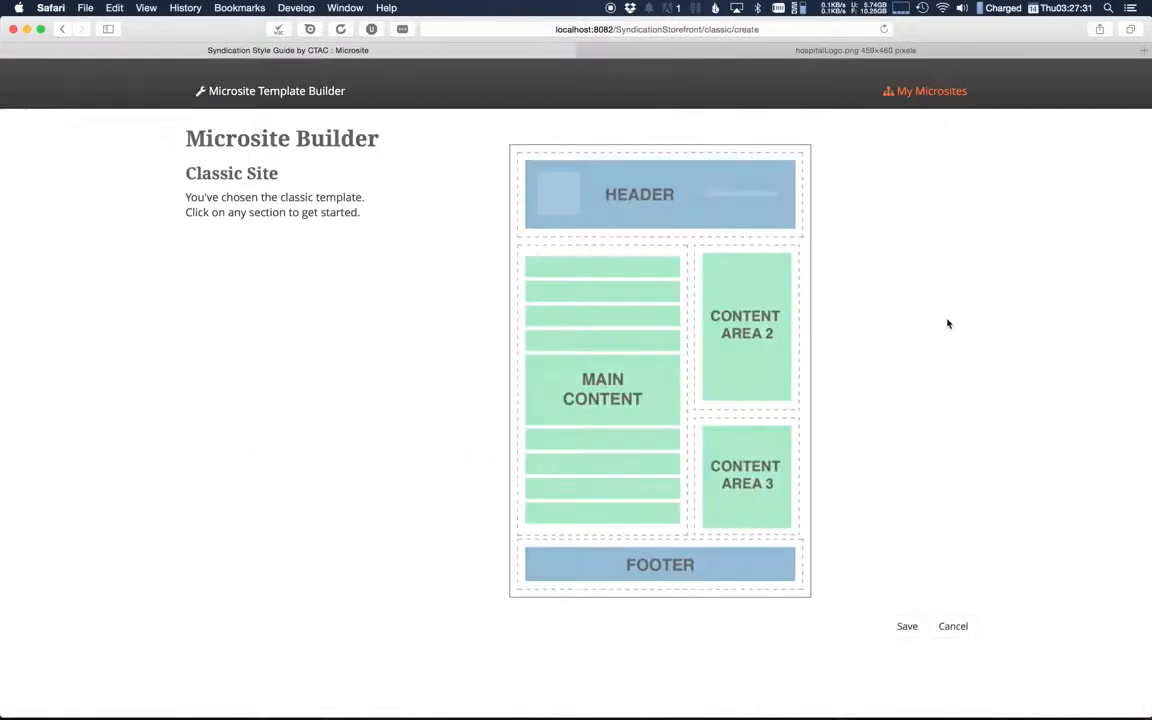
left_click(765, 198)
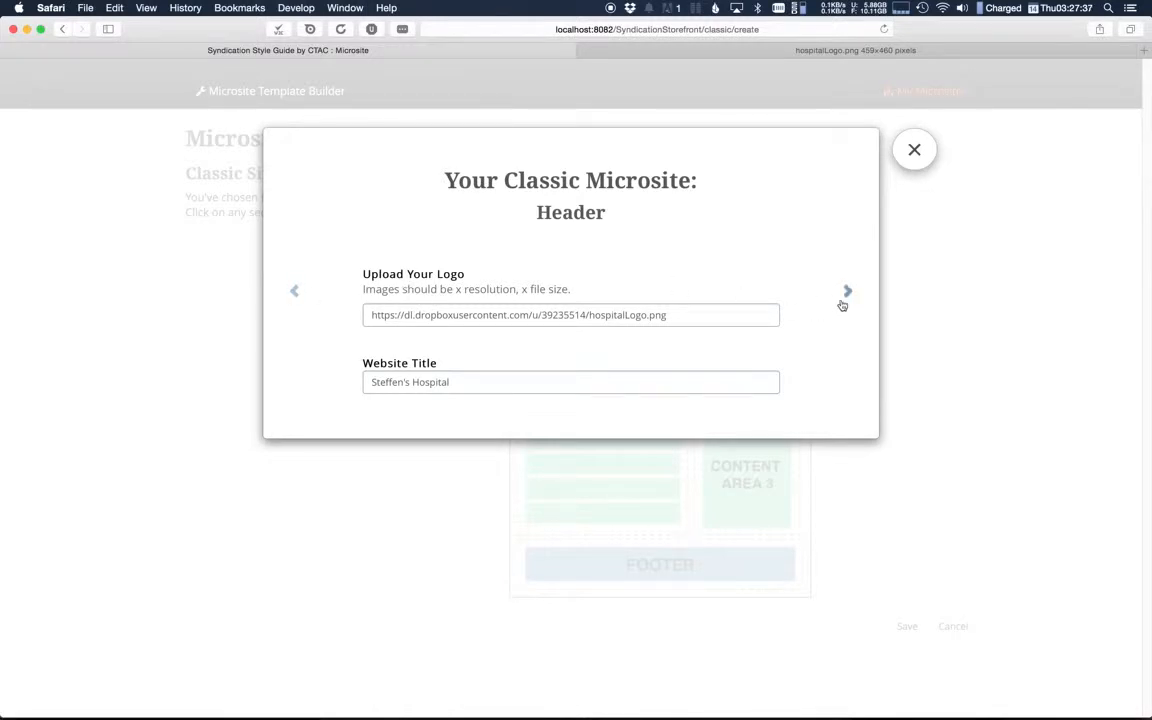
left_click(846, 297)
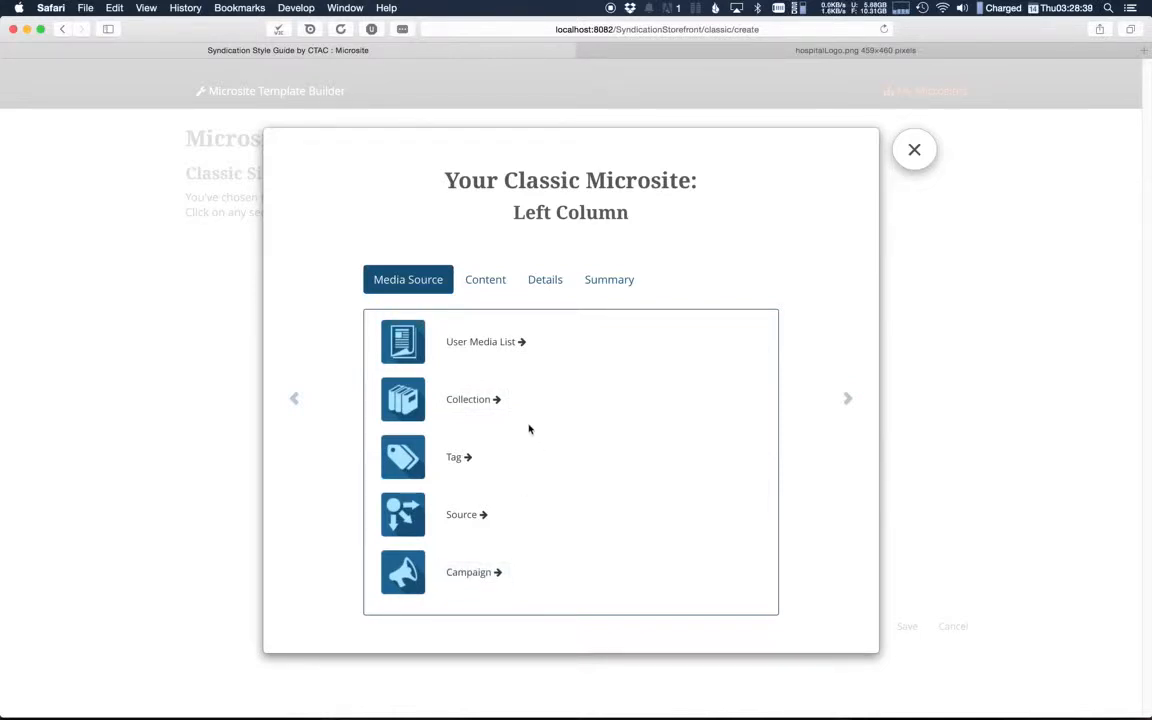
left_click(483, 346)
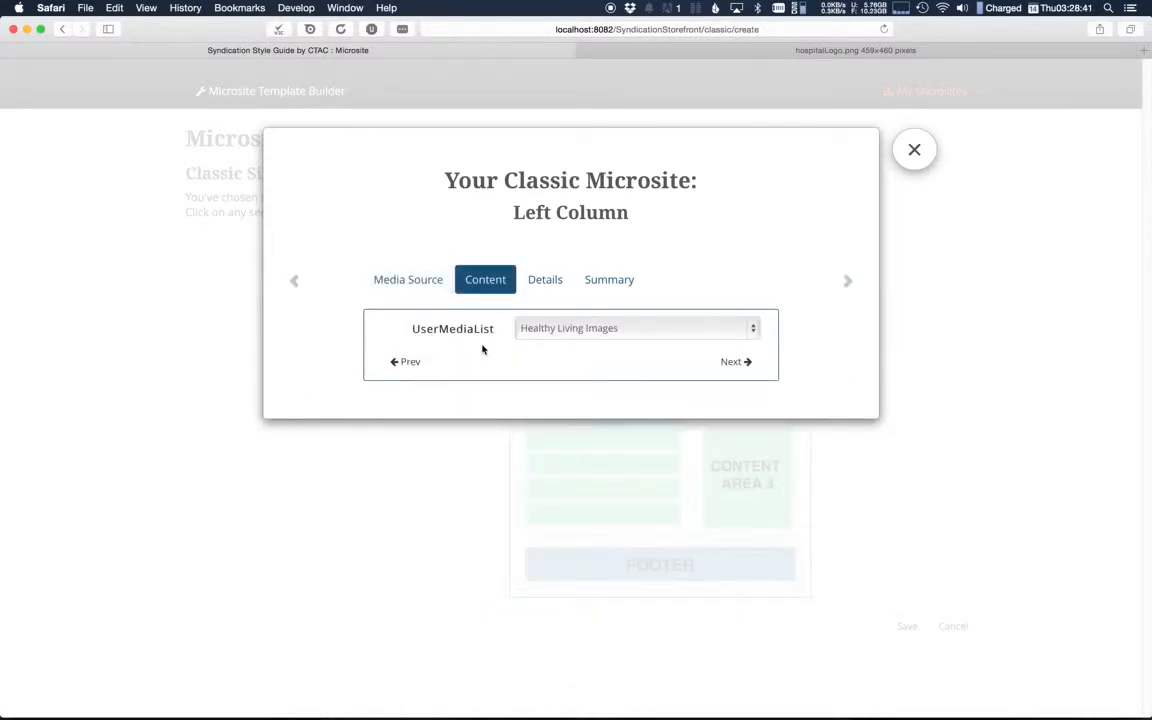
left_click(578, 337)
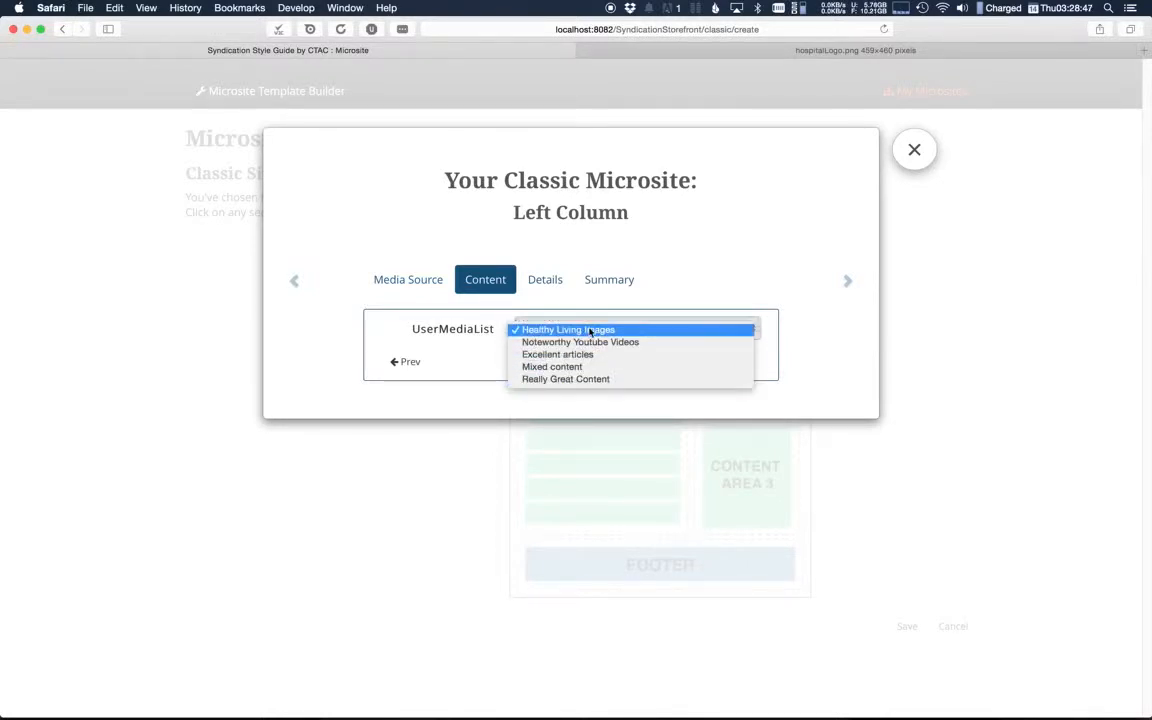
left_click(621, 367)
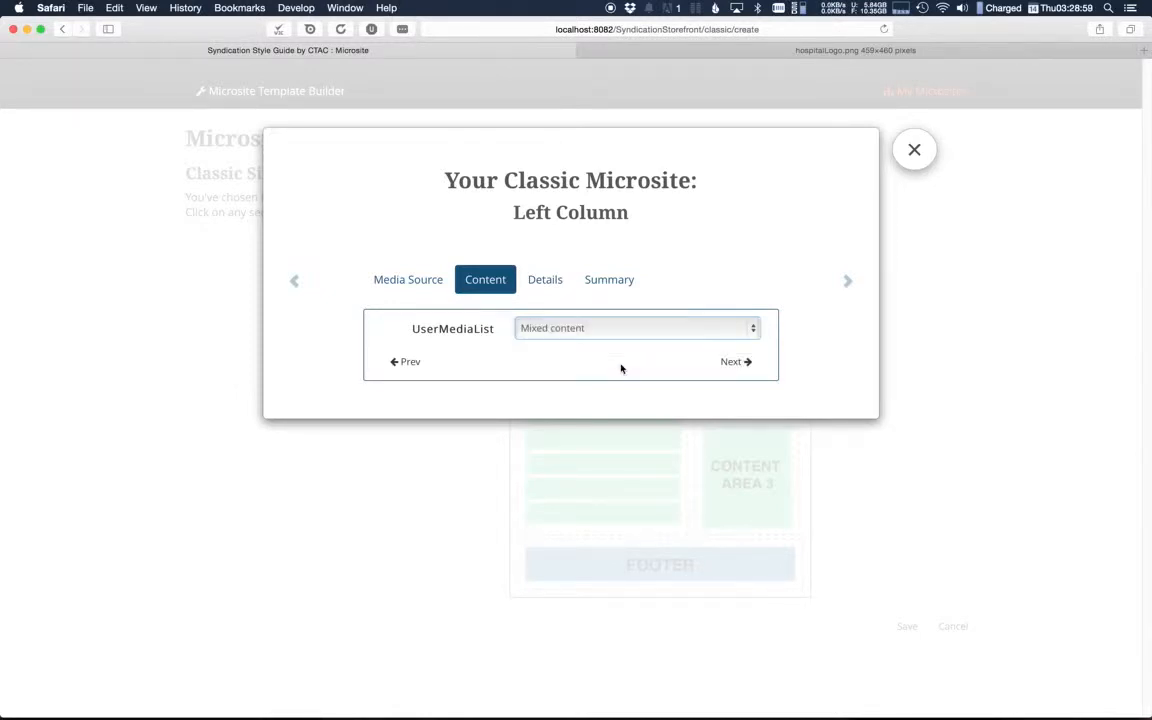
left_click(740, 362)
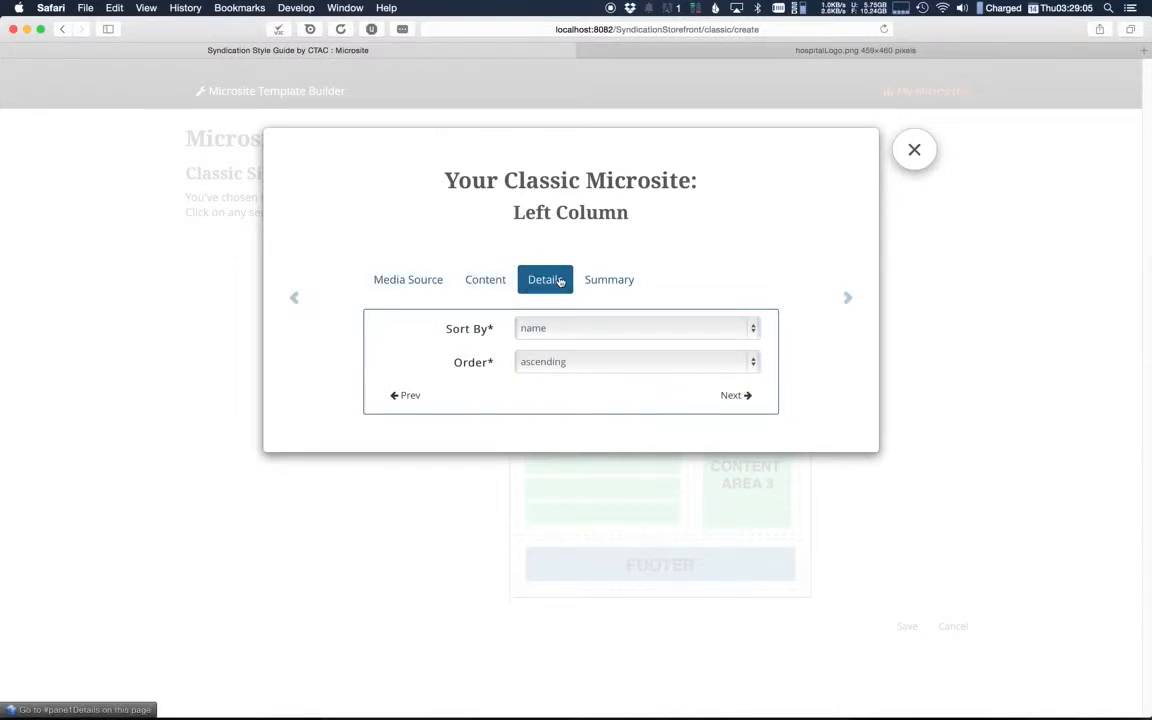
Step: Review the left column's sorting choices, keep name and ascending, and proceed to its summary
left_click(585, 334)
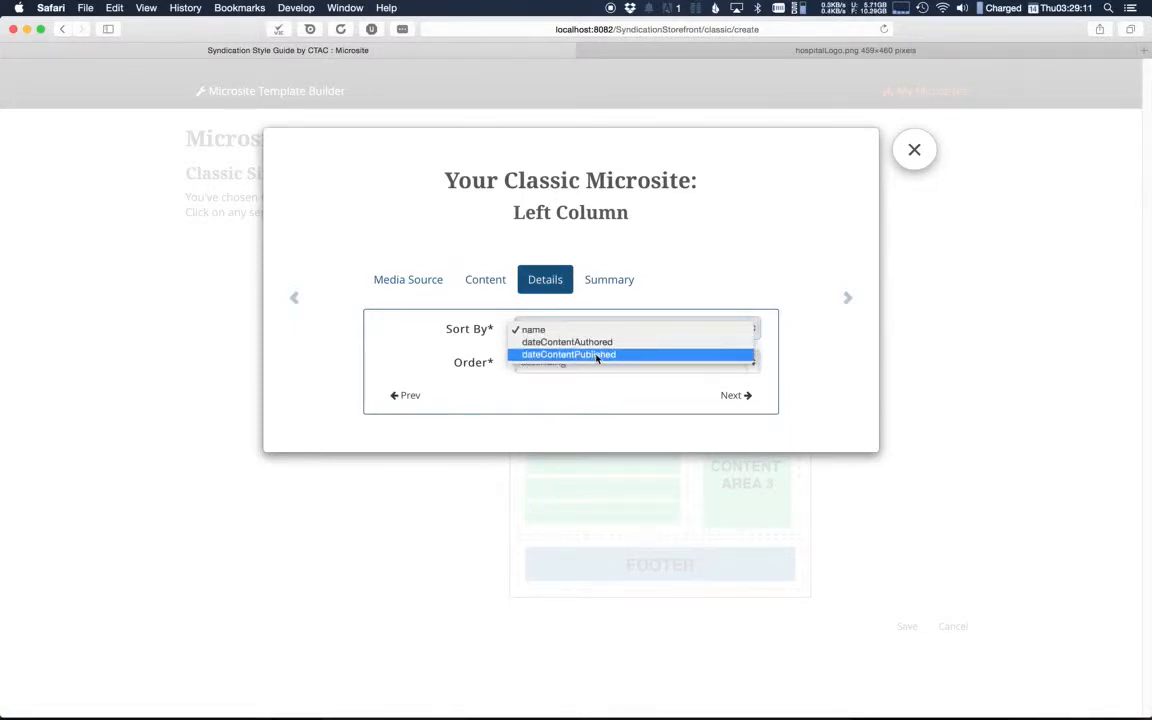
left_click(686, 299)
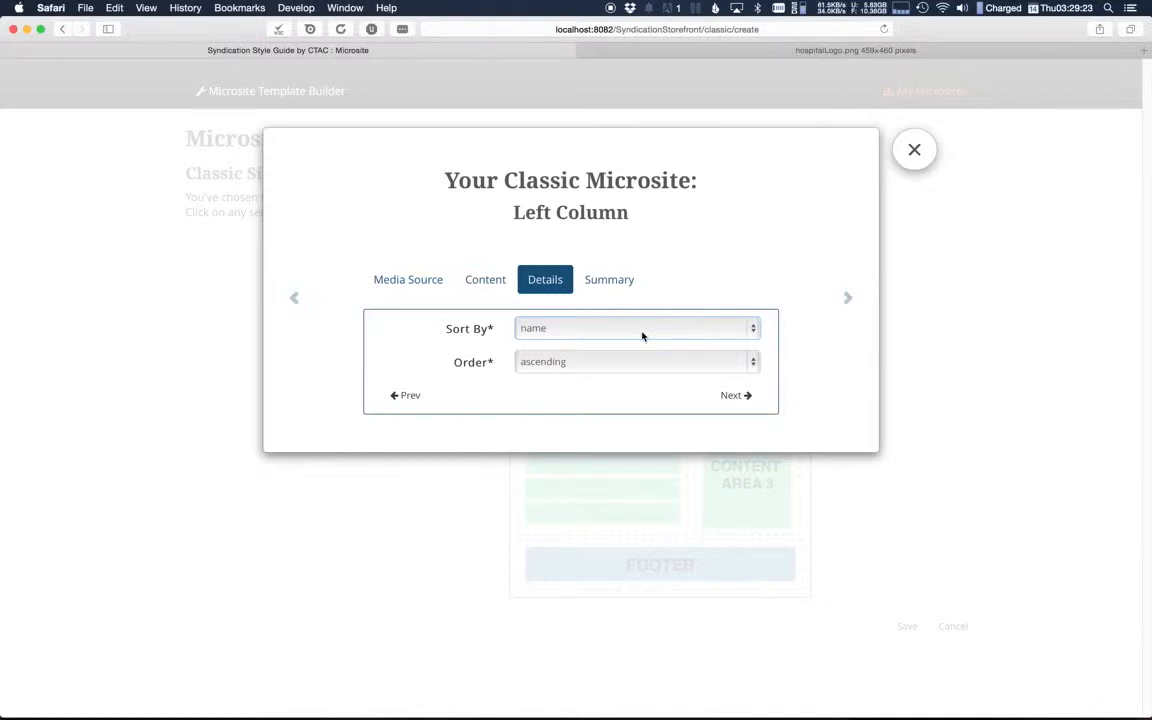
left_click(648, 363)
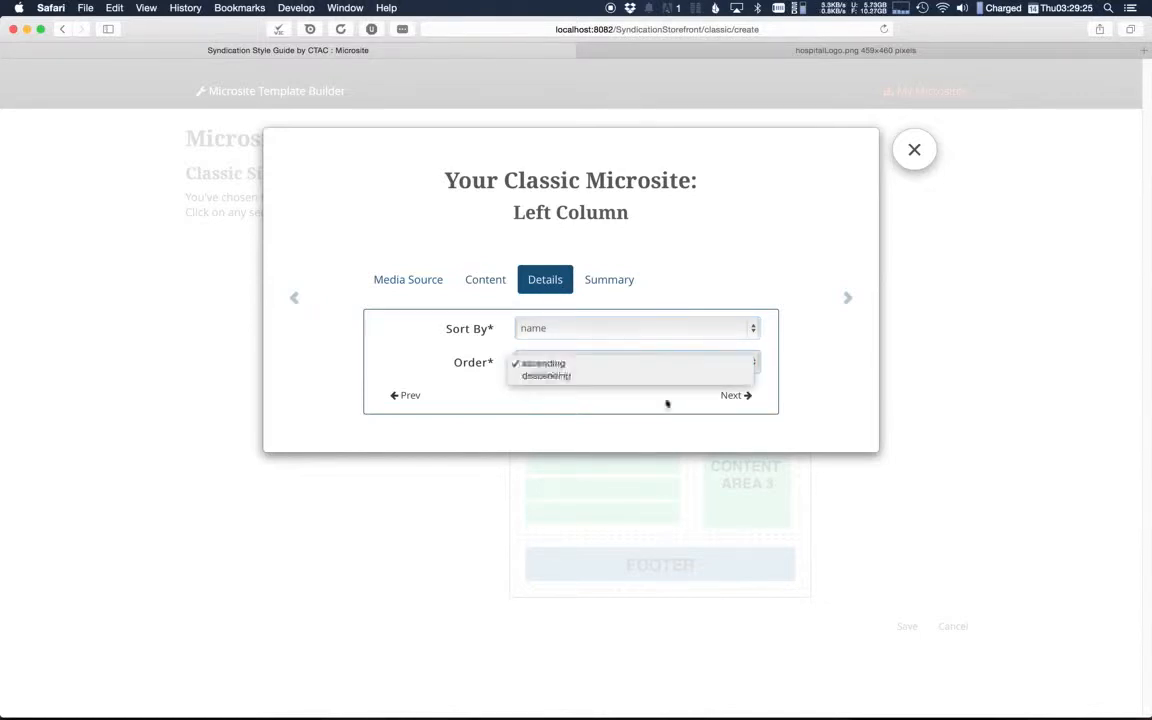
left_click(684, 424)
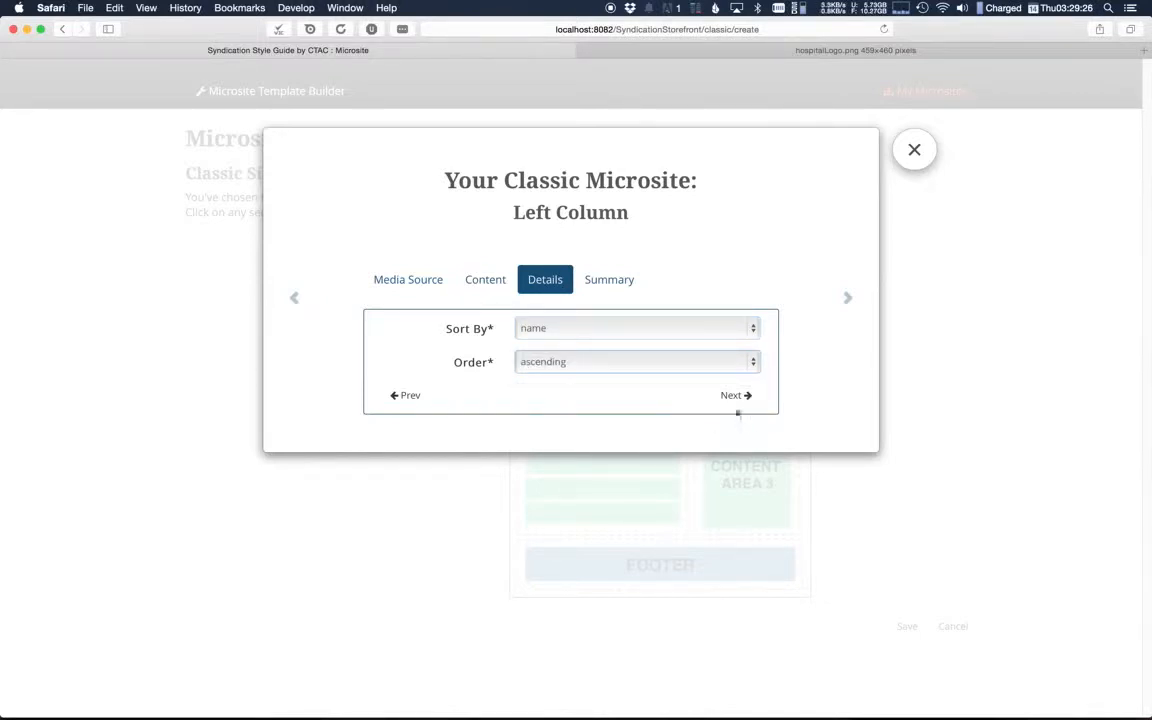
left_click(733, 397)
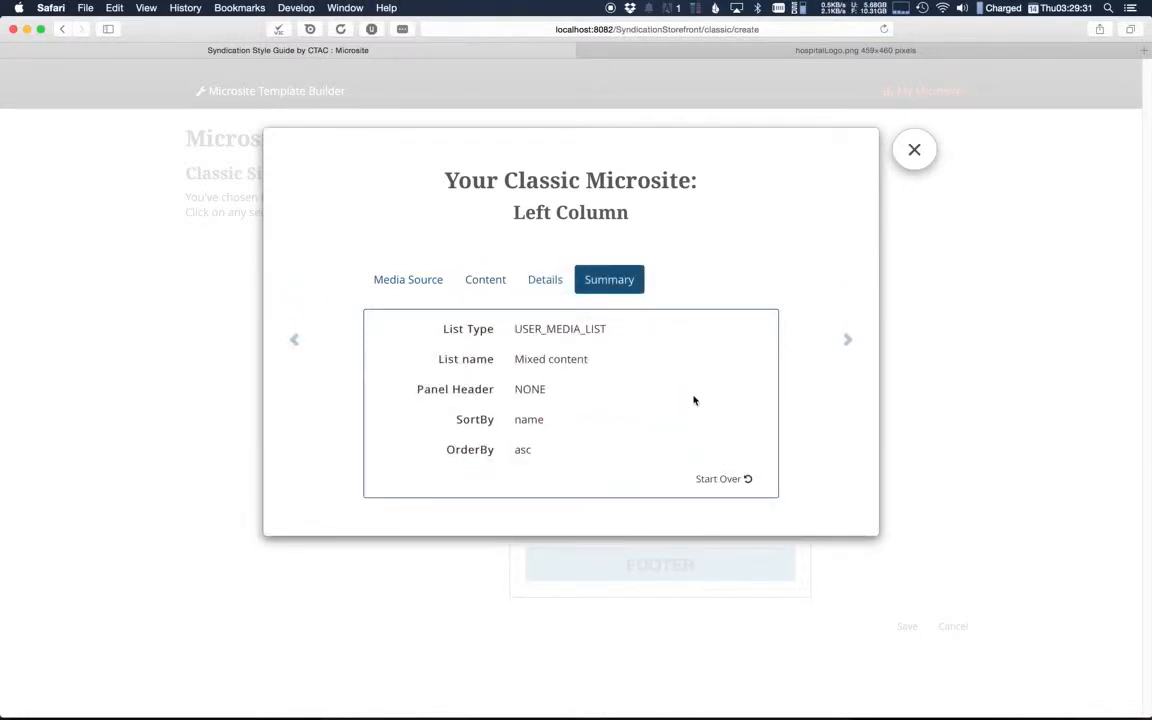
Step: Fill the right column's top section from the user media list "Healthy Living Images"
left_click(846, 340)
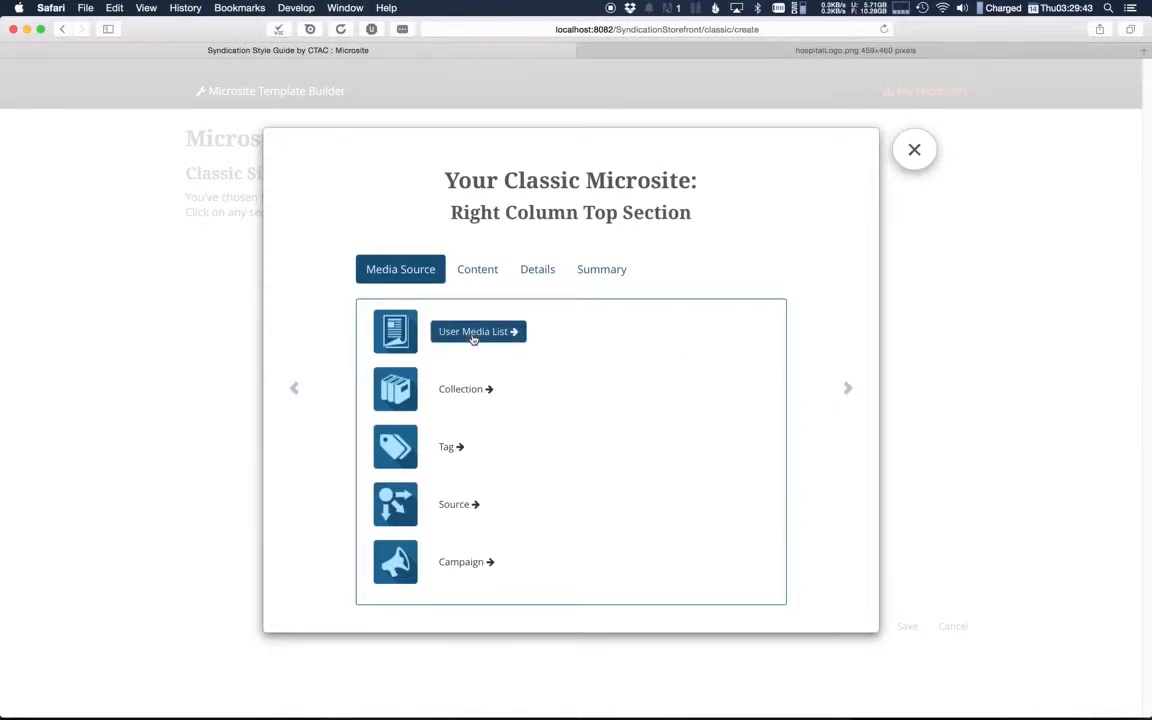
left_click(473, 337)
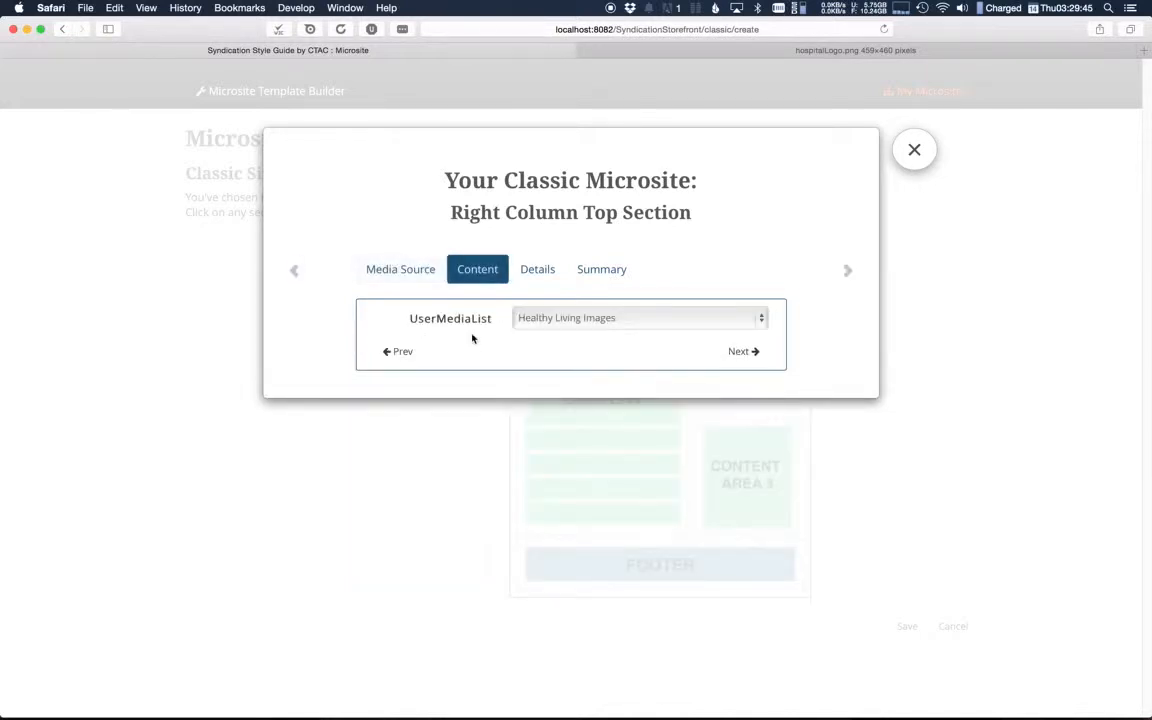
left_click(607, 323)
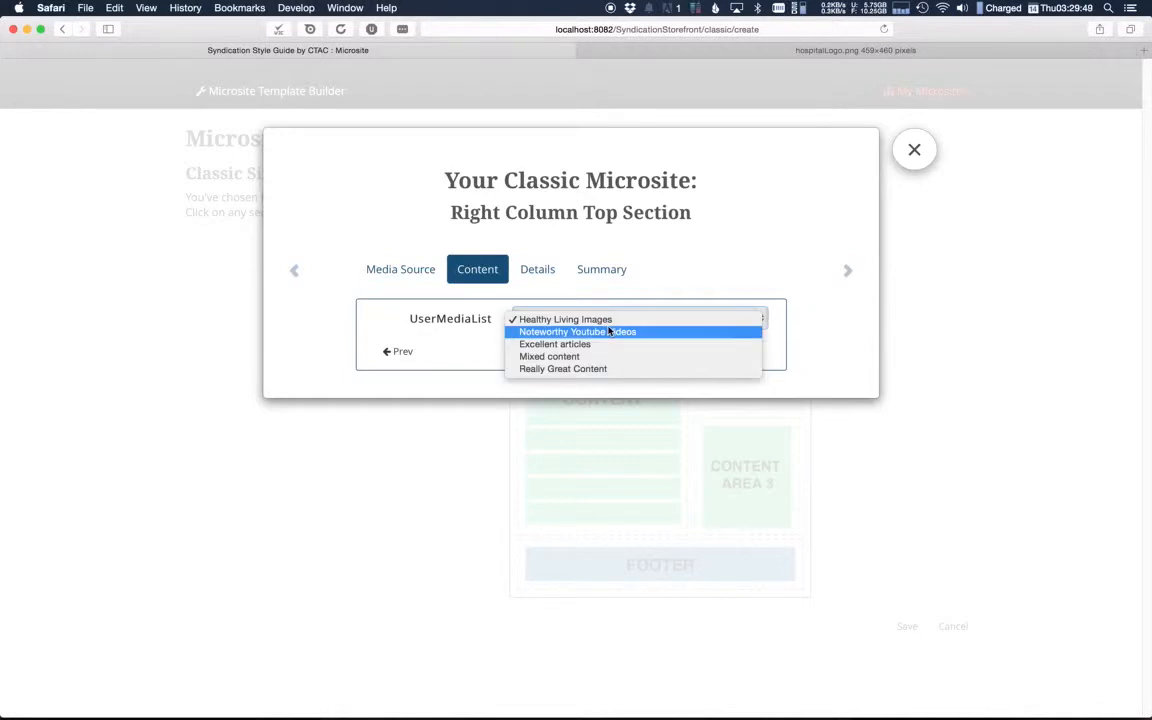
left_click(616, 320)
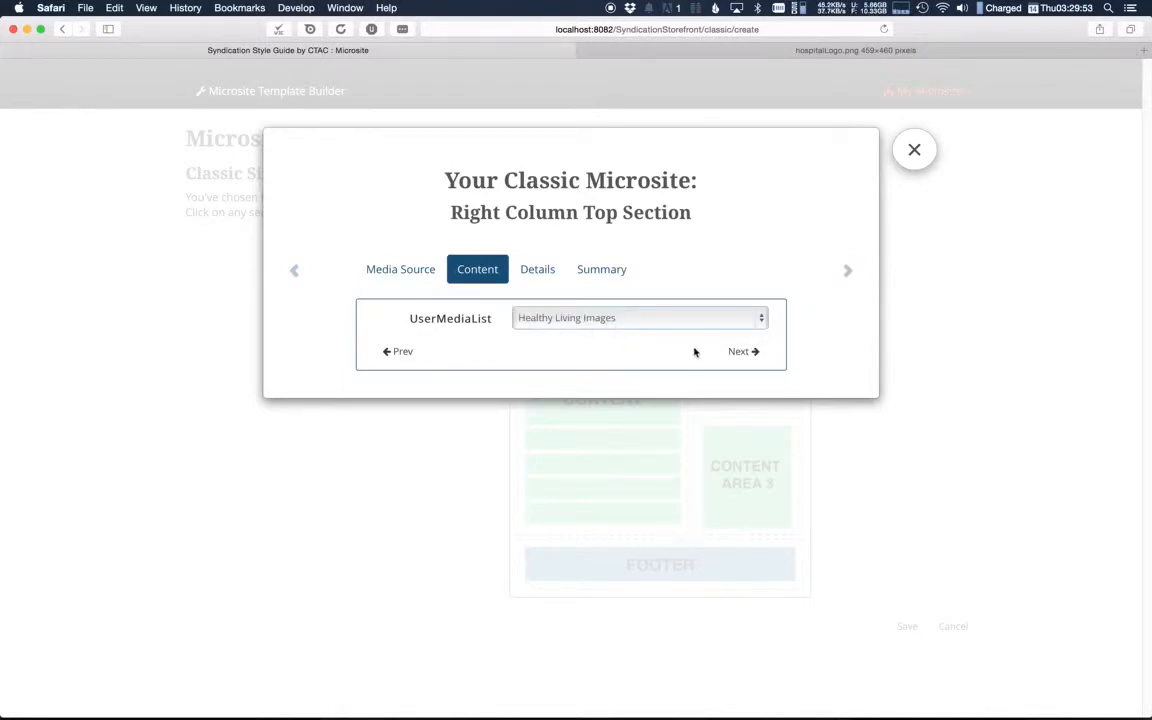
left_click(737, 353)
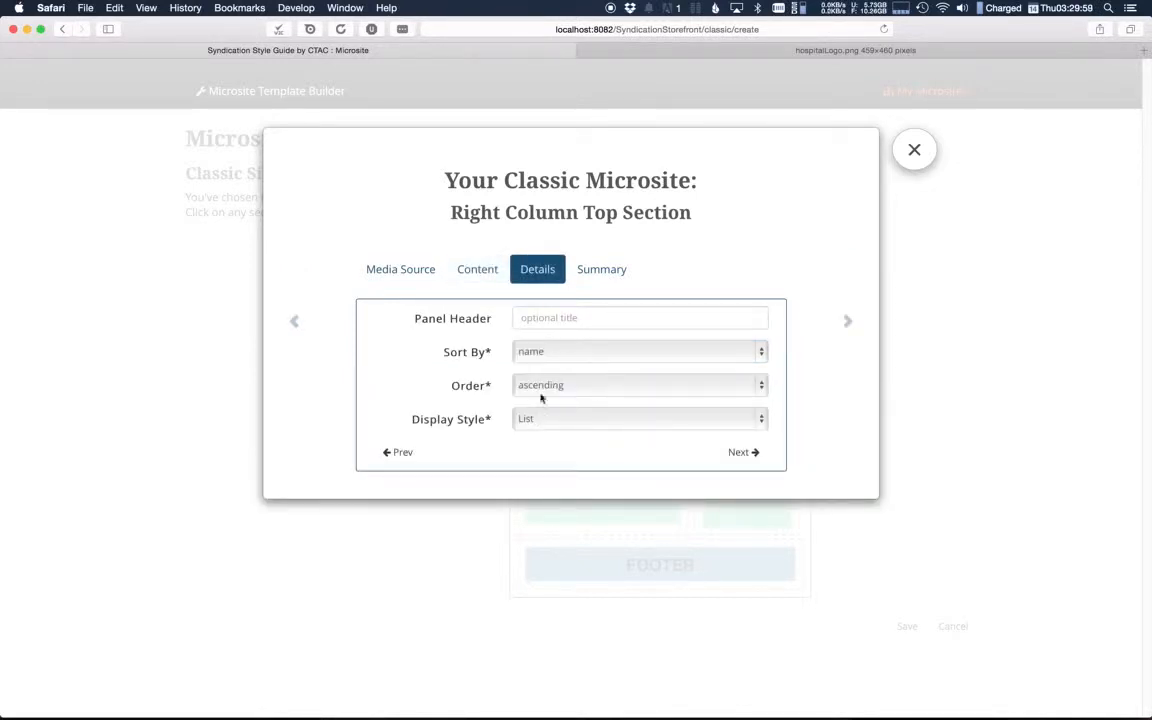
Step: Give the top right section the panel header "Hard Hitting Images" and the Thumbnail Grid display style, and proceed to its summary
left_click(577, 319)
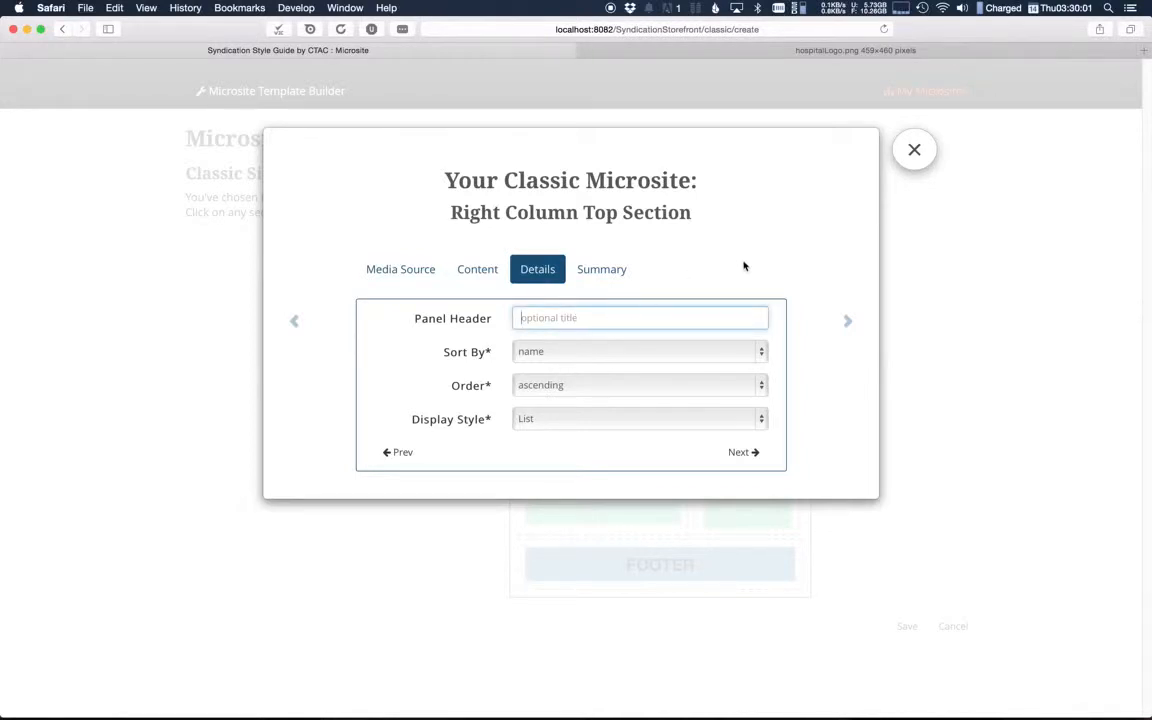
type("Hard")
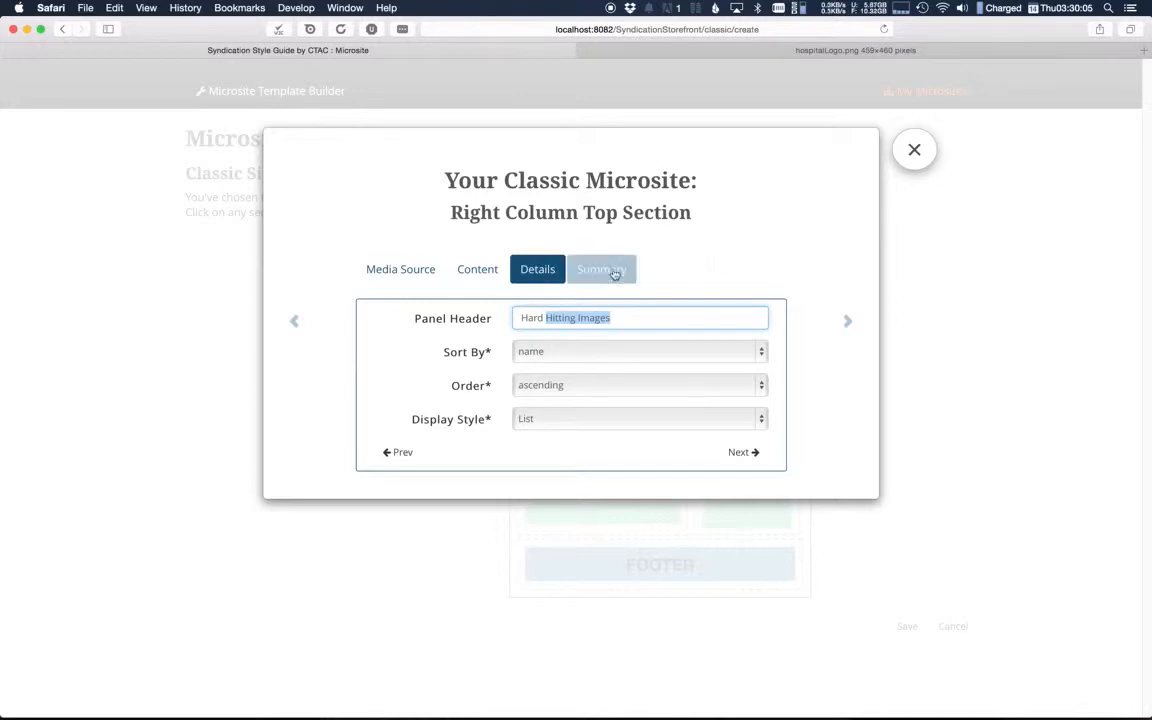
left_click(653, 321)
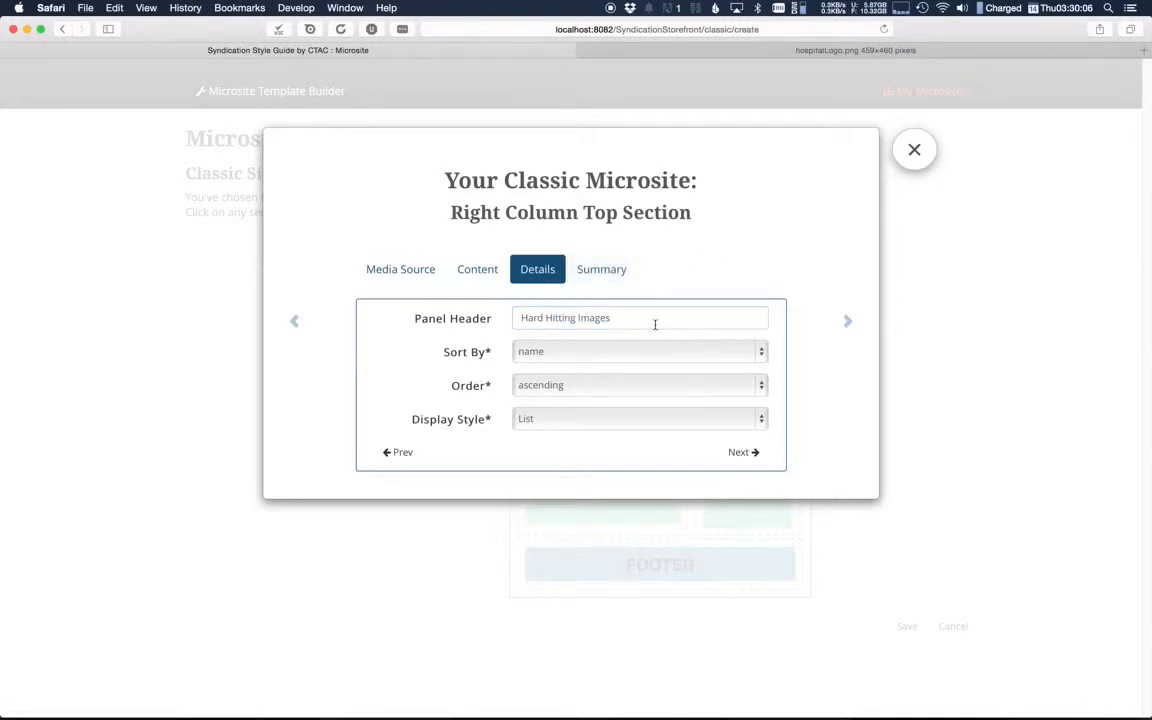
left_click(592, 420)
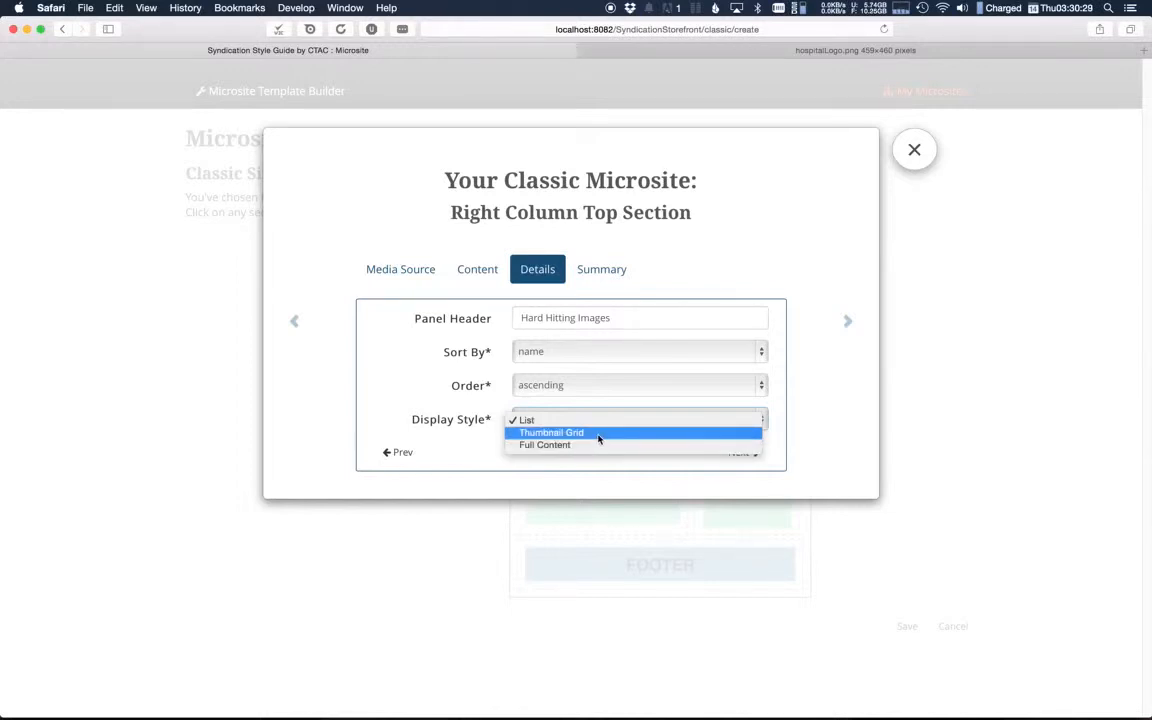
left_click(598, 437)
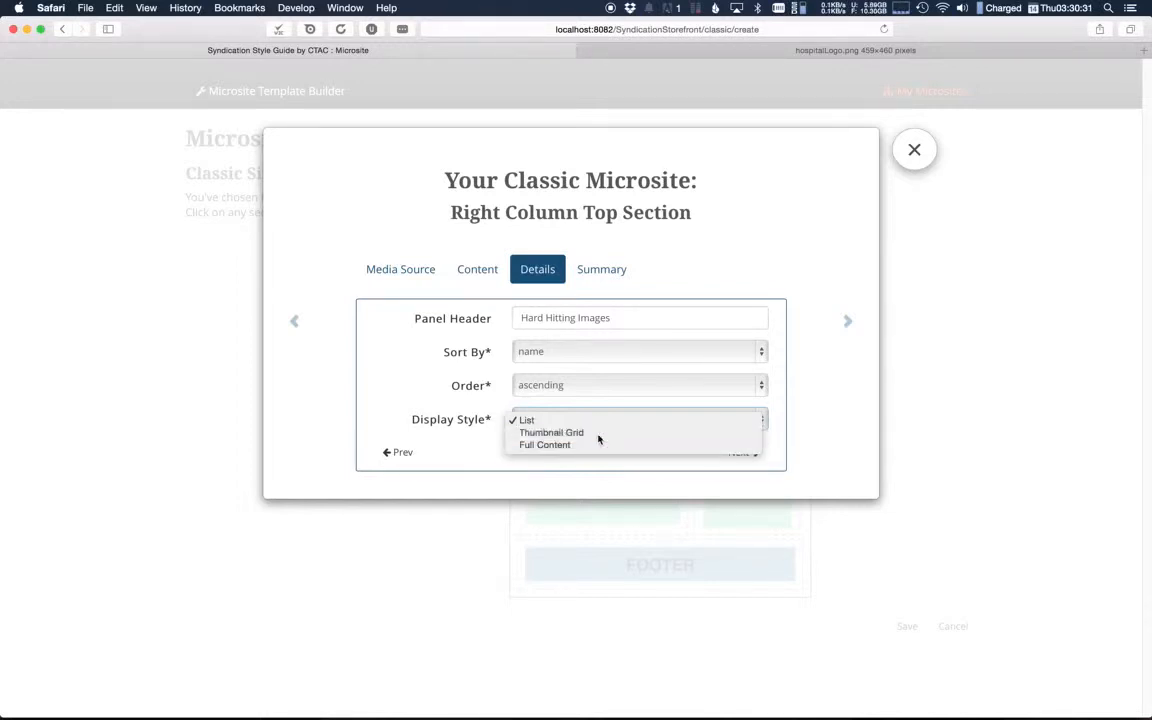
left_click(740, 455)
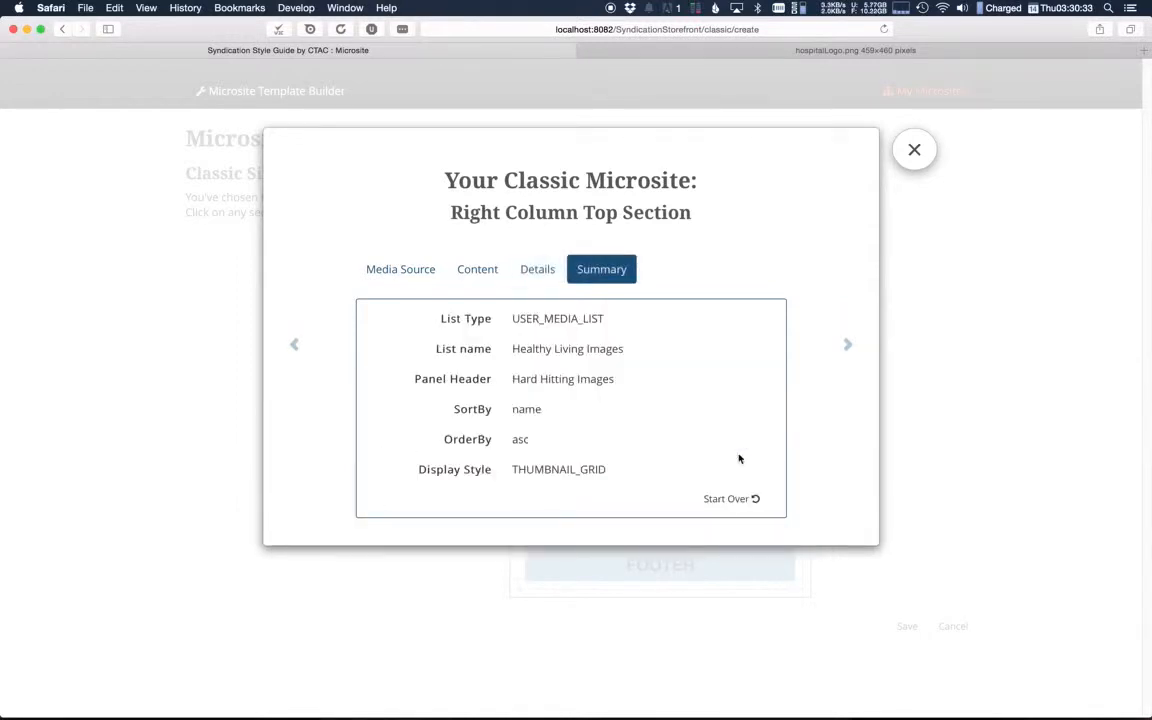
Step: Fill the right column's bottom section from a tag, using the type Topic and the tag Cancer
left_click(850, 345)
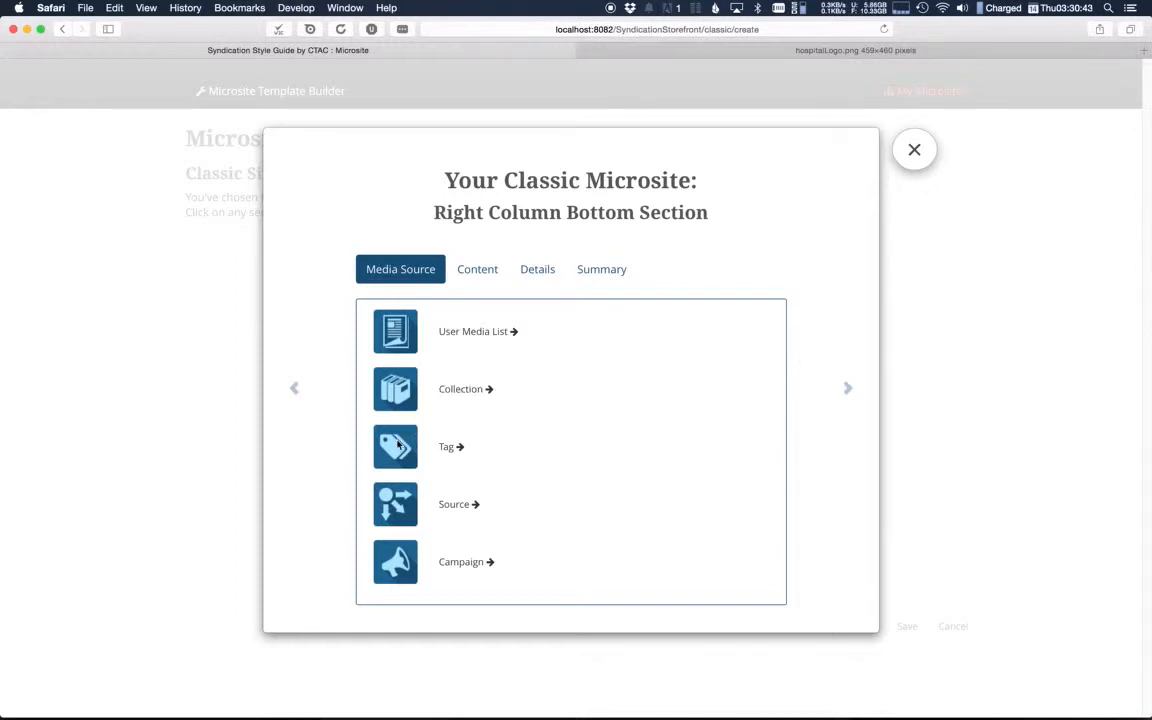
left_click(452, 449)
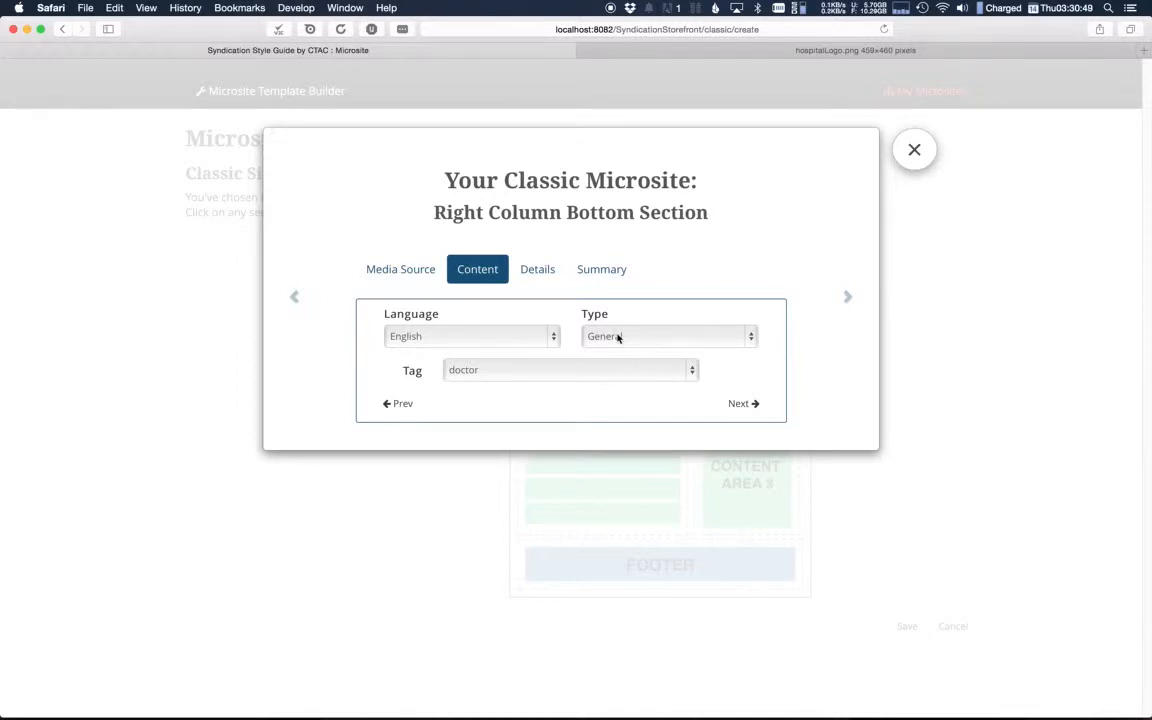
left_click(639, 337)
left_click(644, 350)
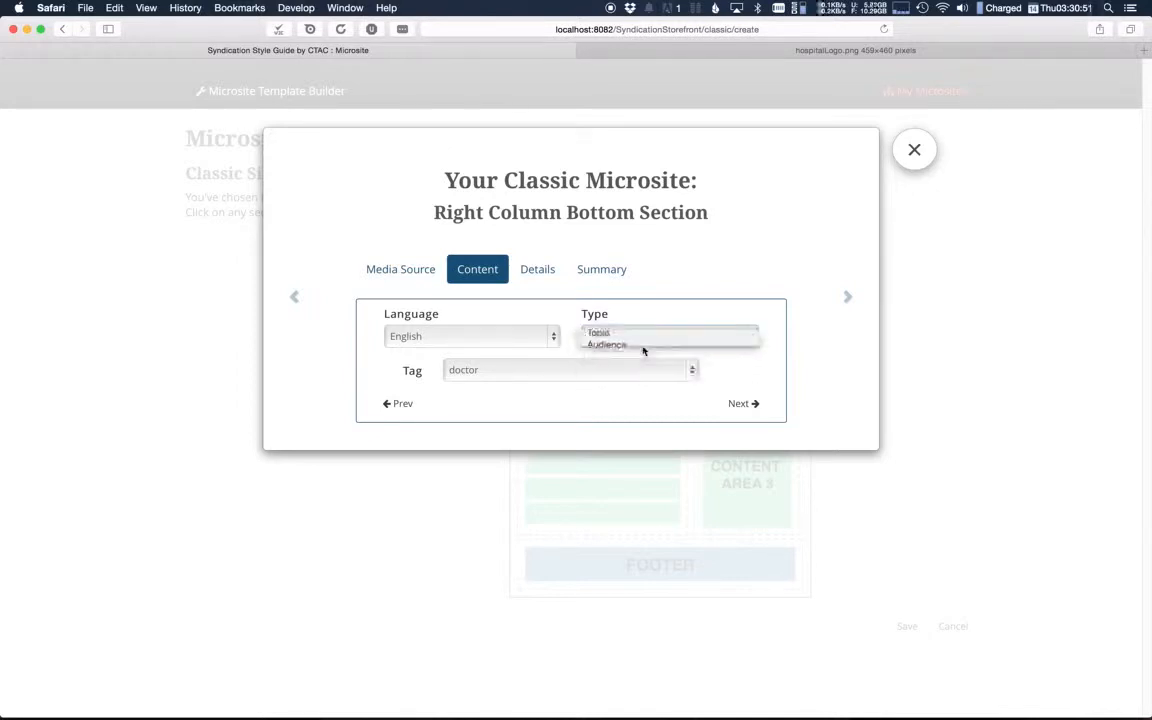
left_click(618, 370)
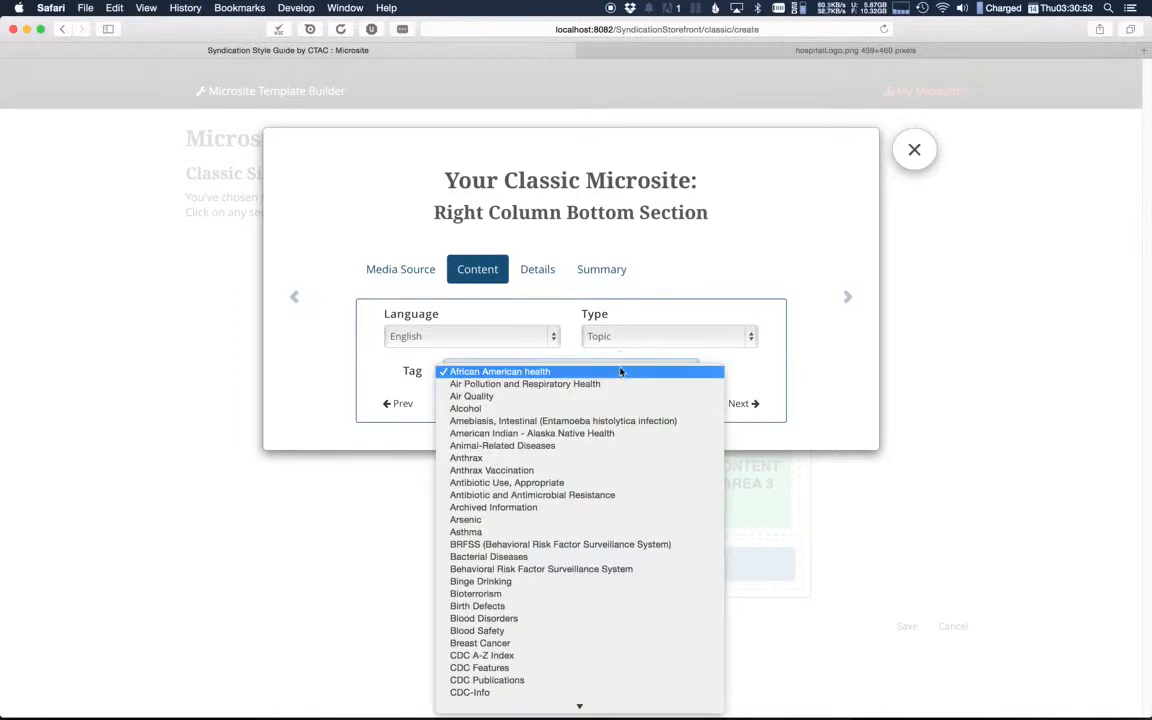
key("Return")
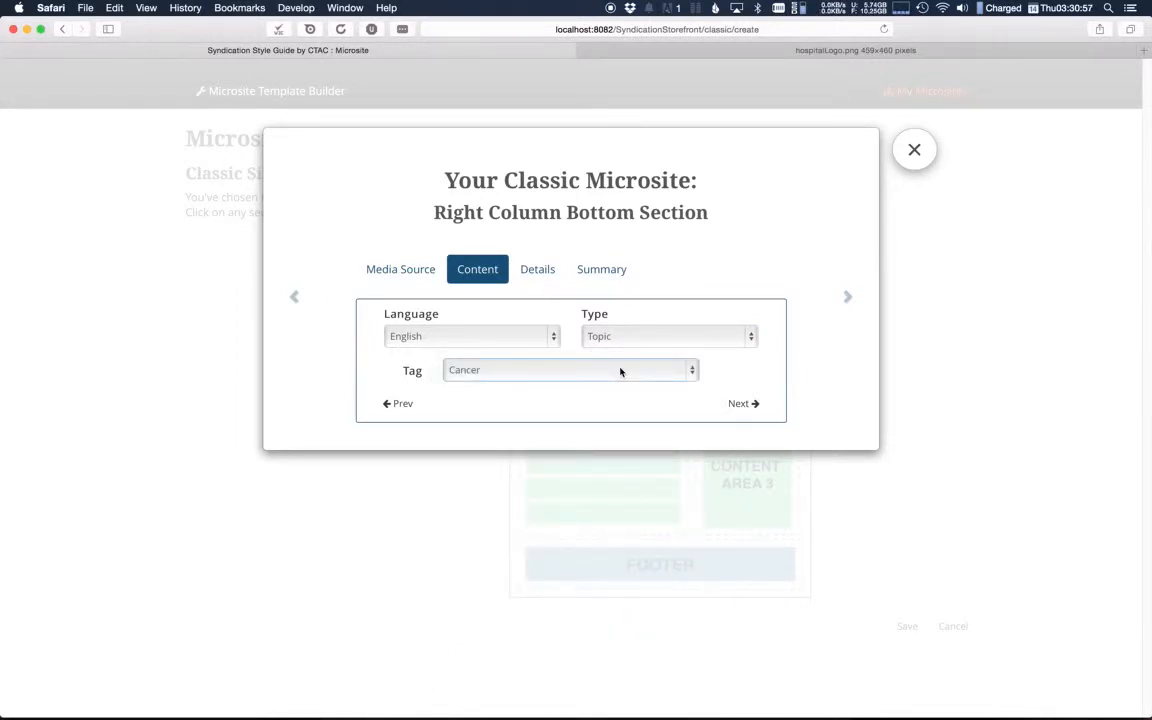
left_click(738, 404)
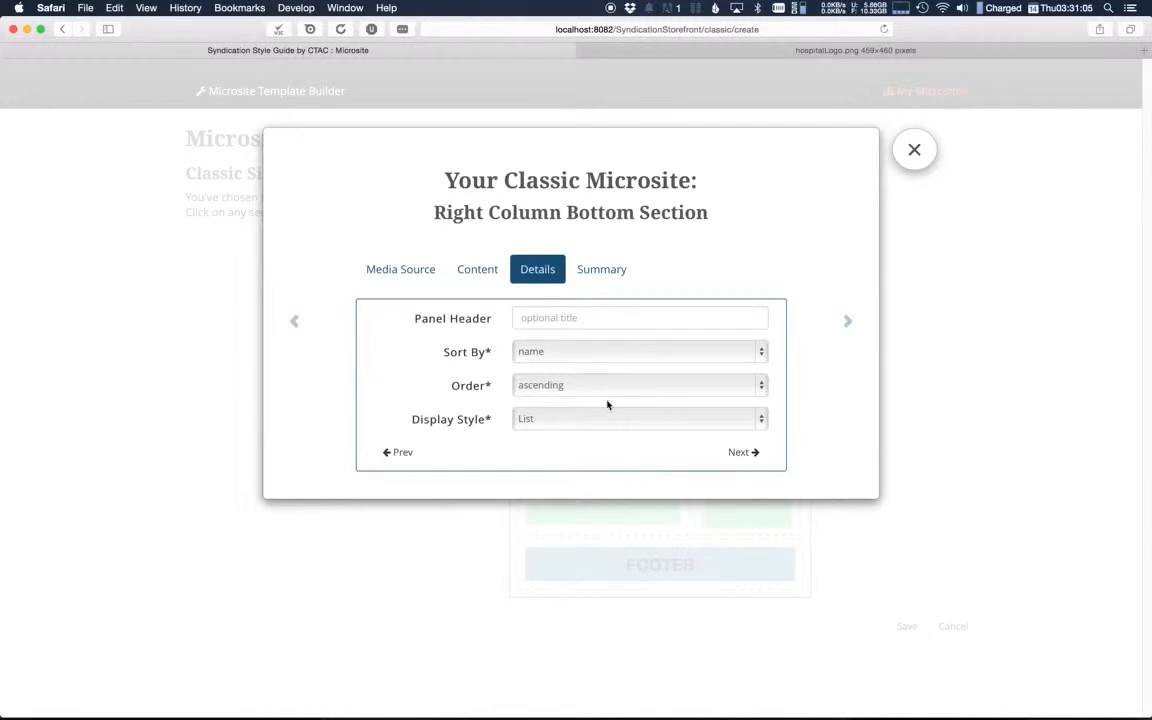
Step: Give the bottom right section the panel header "Informative Links" and proceed to its summary
left_click(636, 320)
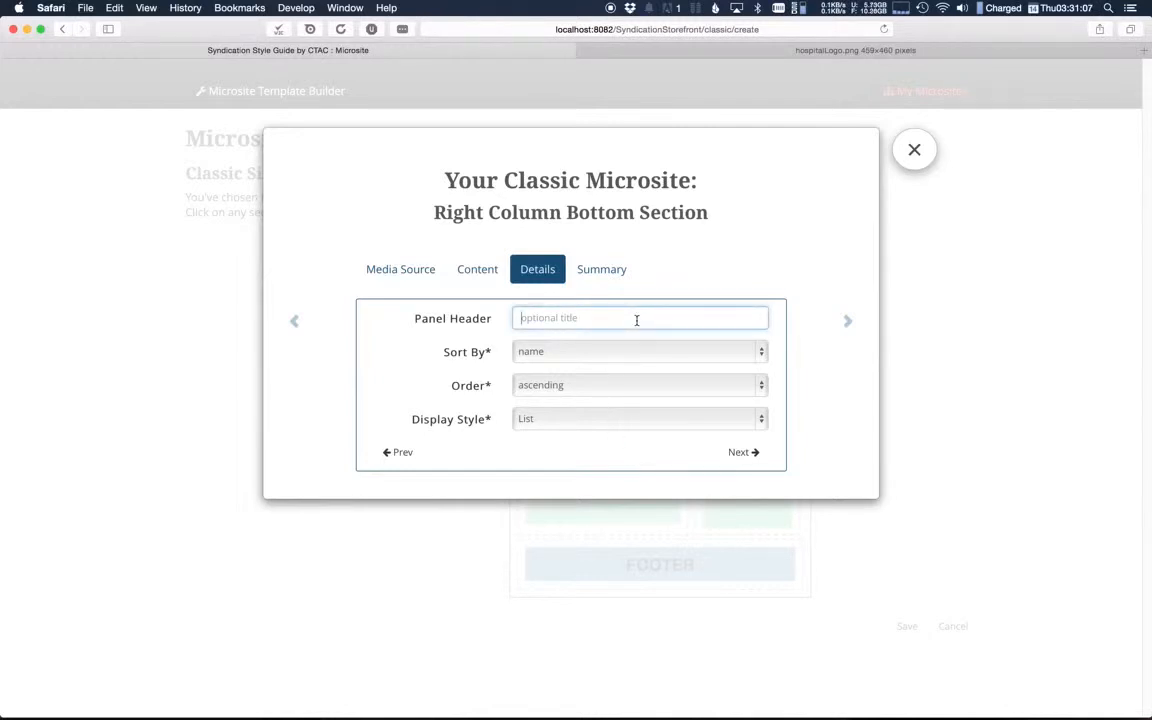
type("Informative Links")
left_click(742, 455)
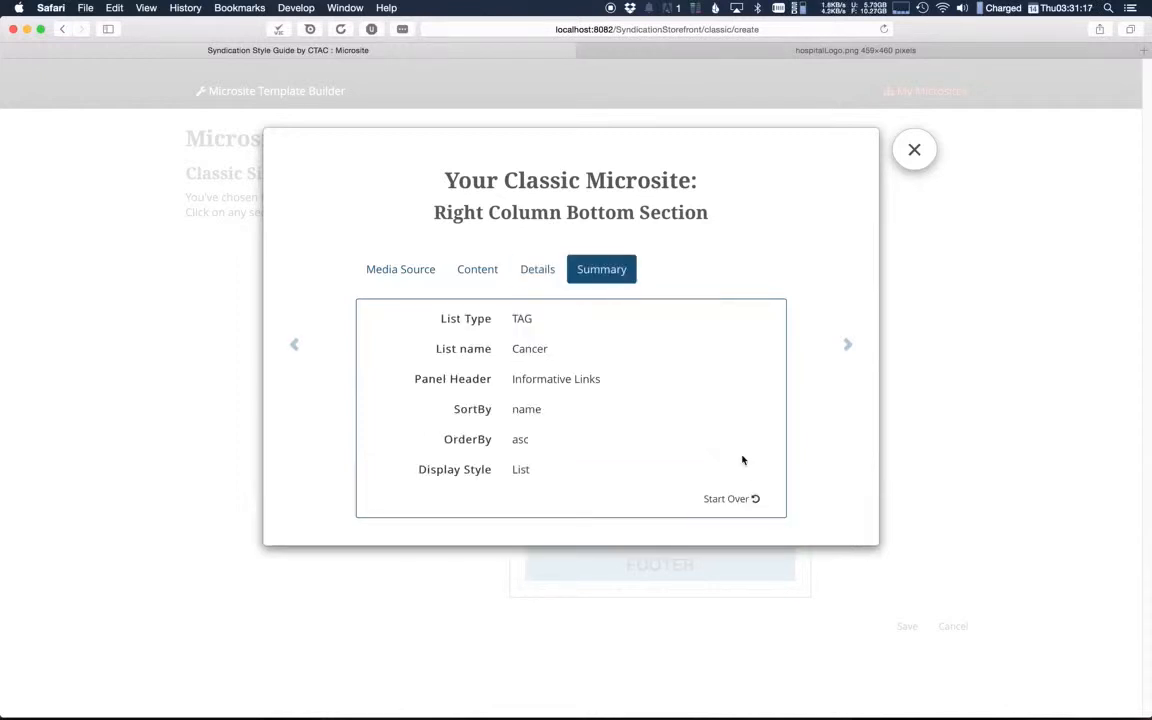
Step: Proceed to the footer settings and set the left footer text to "Steffen's Hospital has been committed to delivering patient care since 1984."
left_click(857, 345)
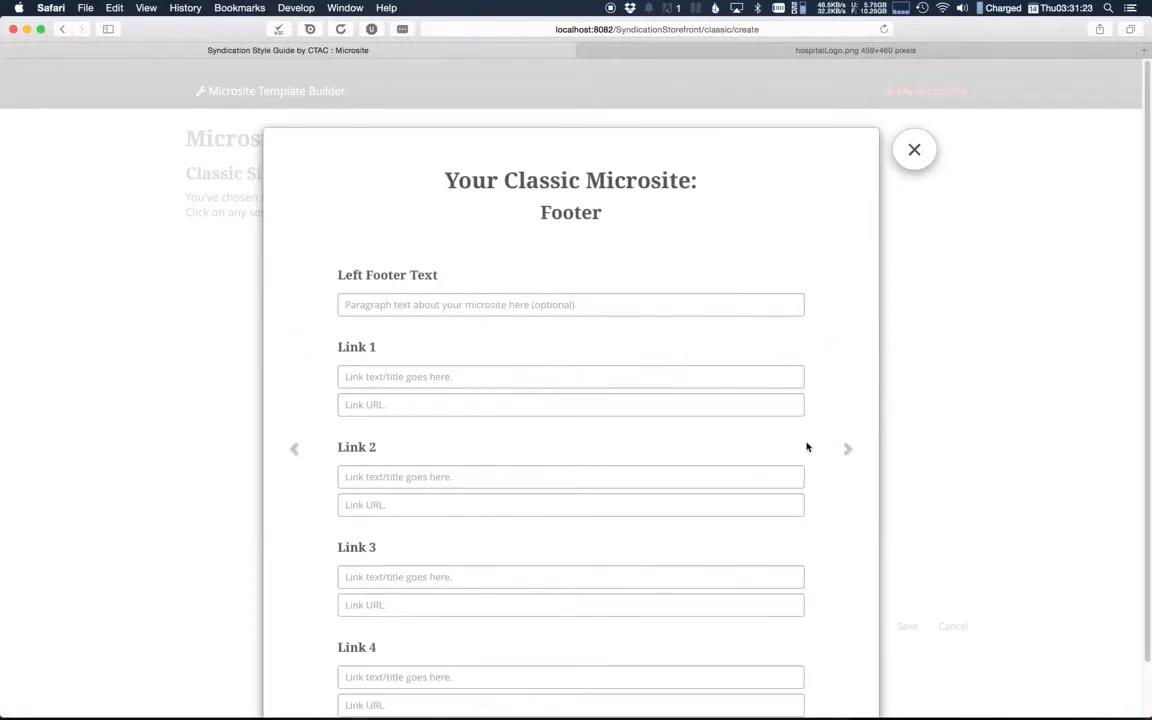
left_click(519, 302)
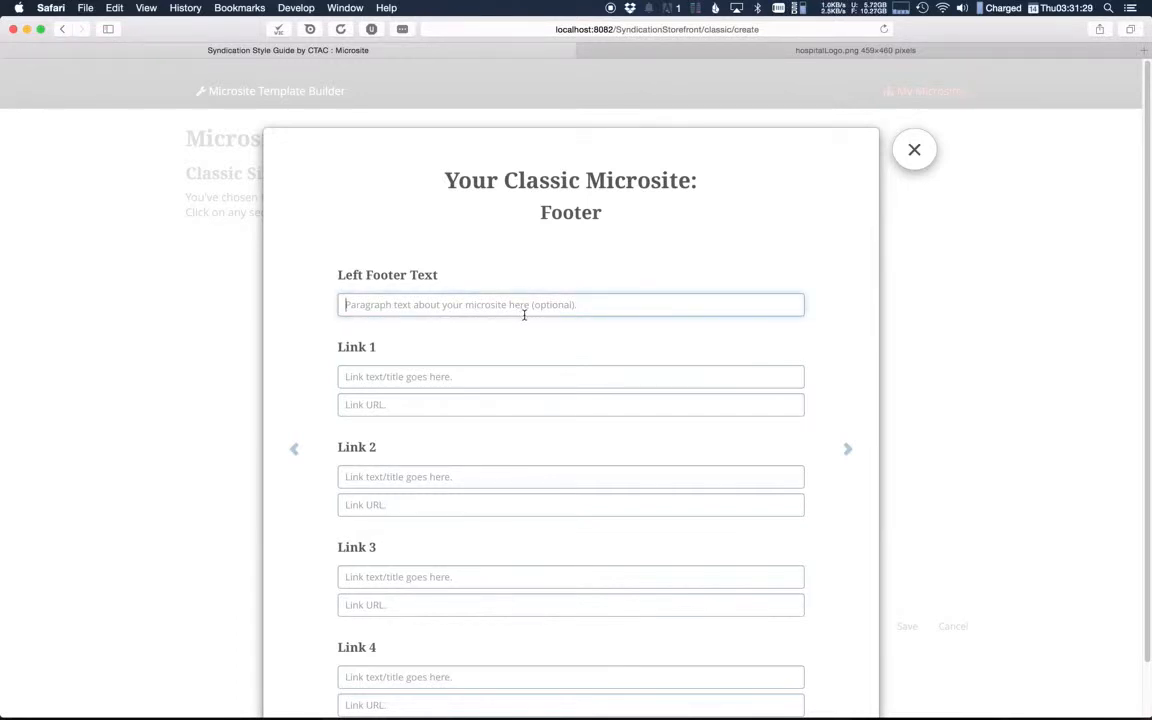
type("Ste")
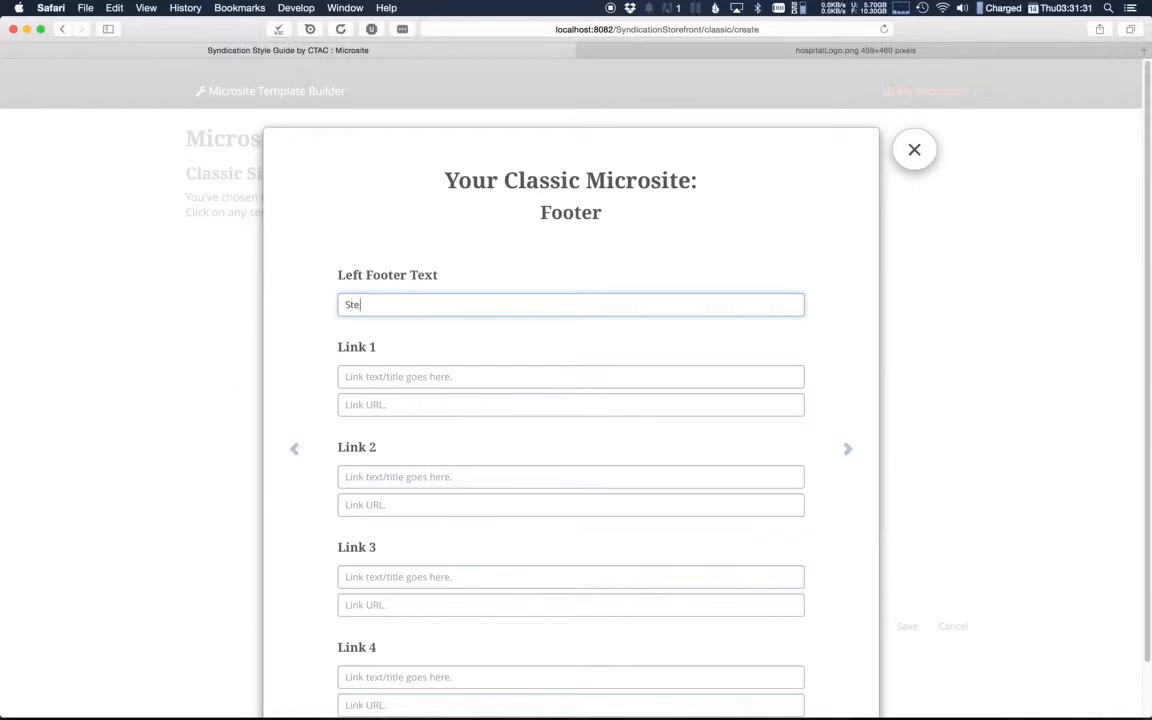
type("ffen's Hospital has been commmited")
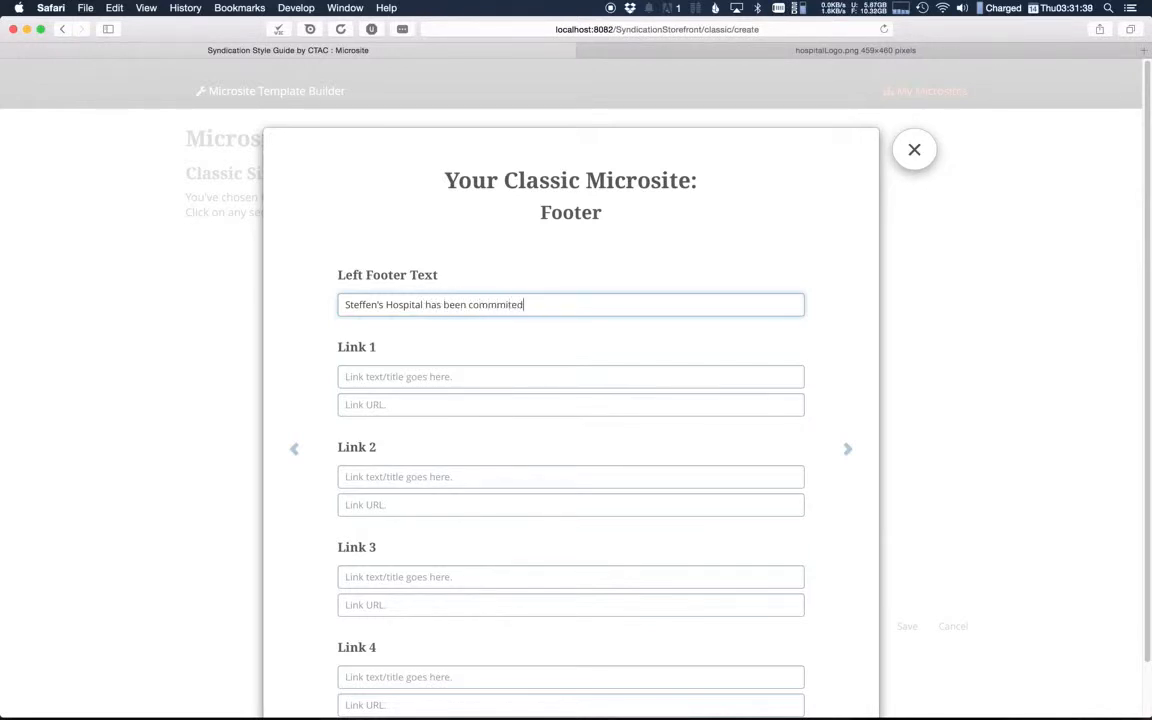
key("BackSpace")
key("BackSpace")
key("BackSpace")
type("mitted to deliverying patian")
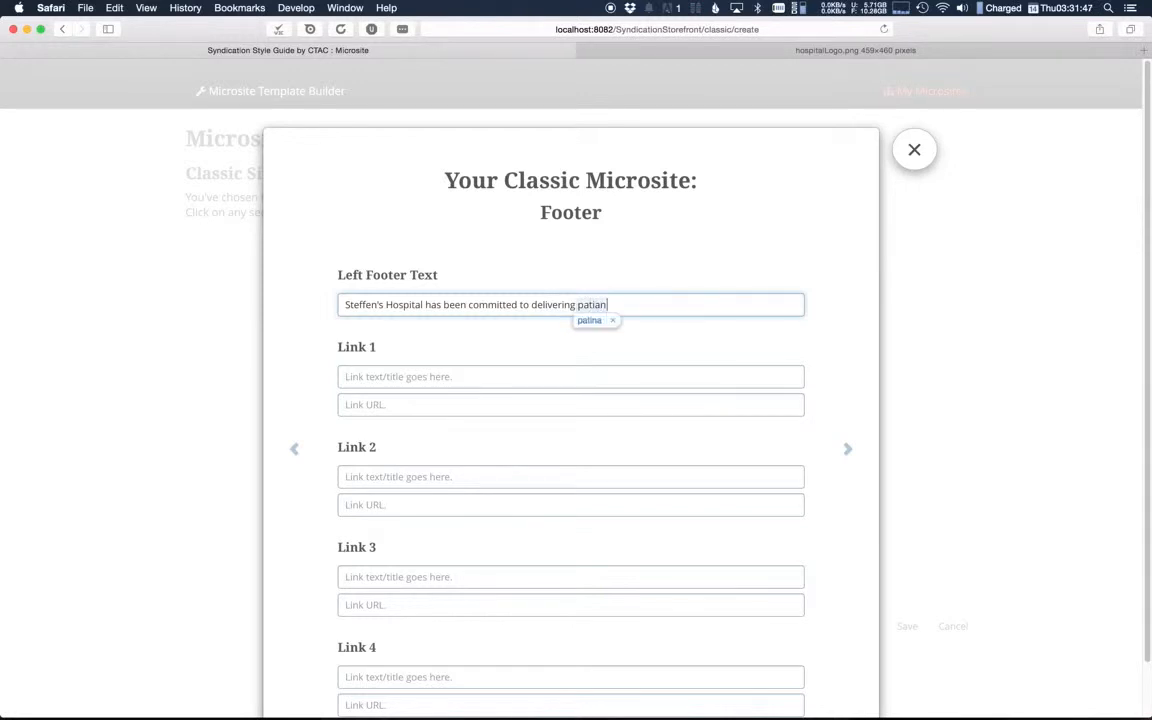
type("are since 1984.")
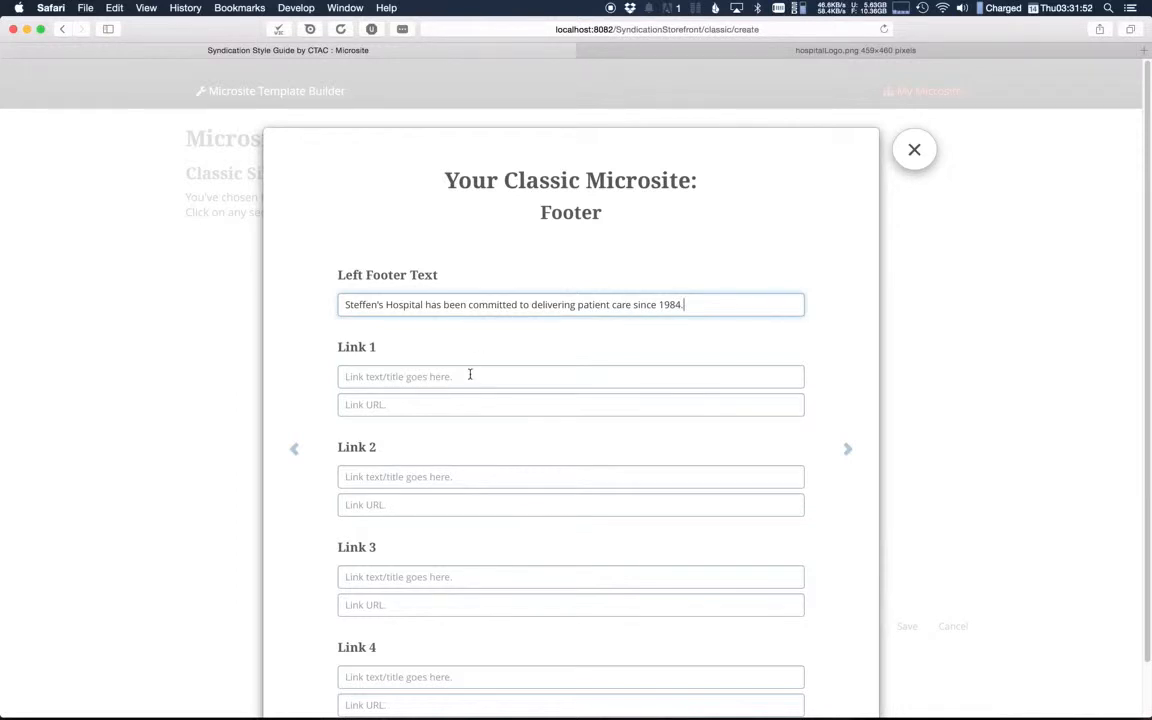
left_click(471, 376)
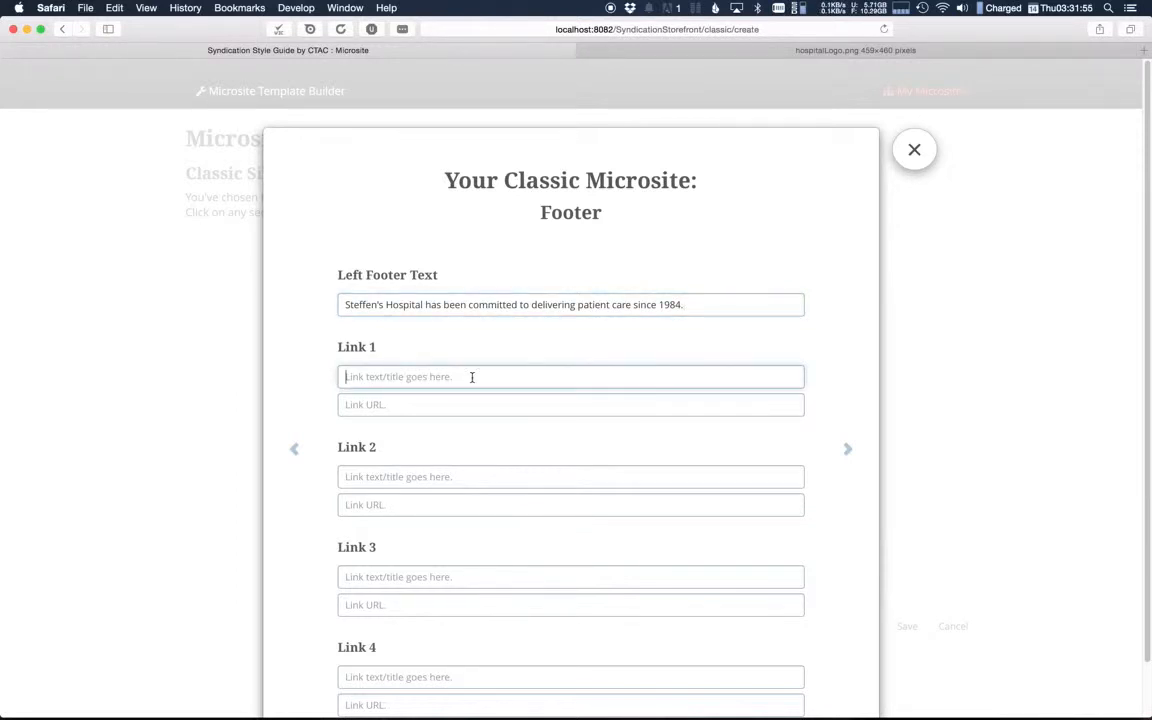
type("Hom")
key("Tab")
type("Http")
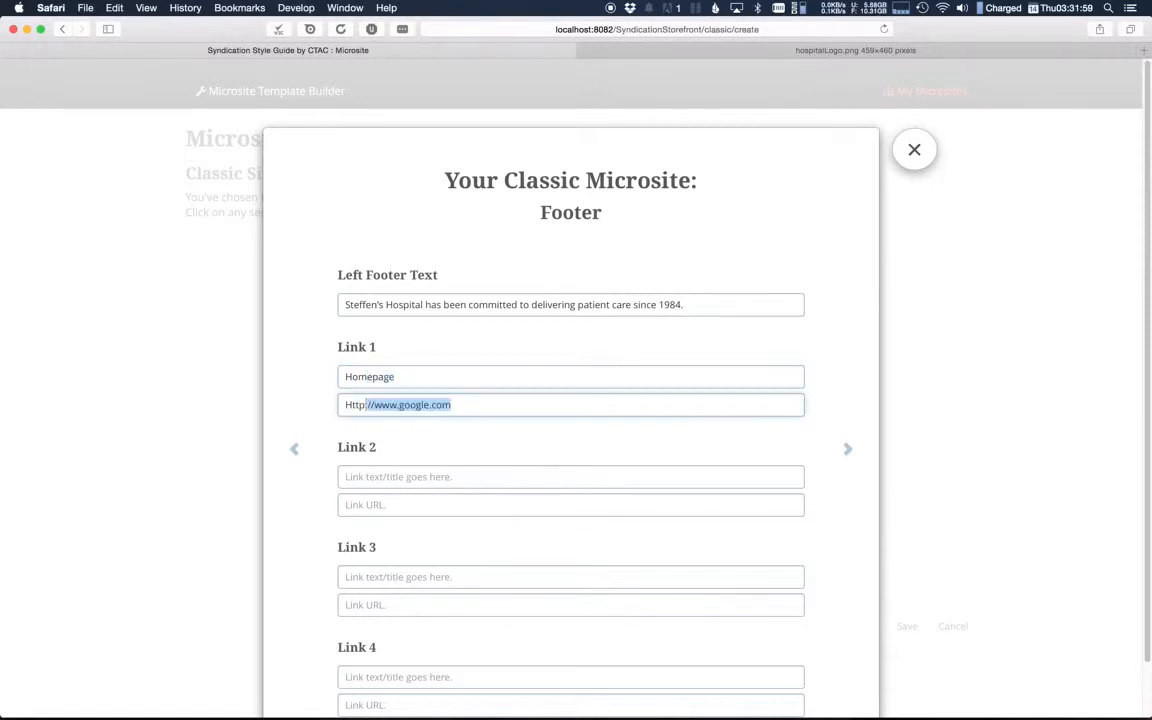
key("Right")
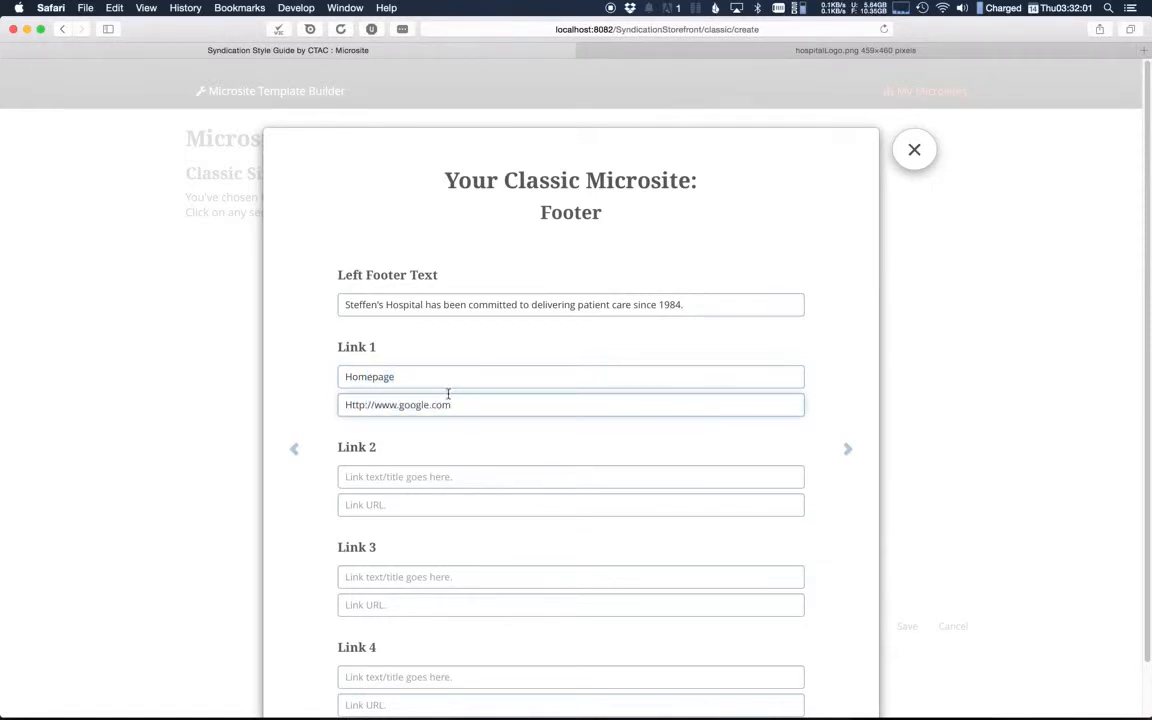
double_click(416, 405)
left_click(404, 405)
left_click(398, 406)
left_click_drag(398, 406, 429, 404)
type("steffenshospital")
left_click(408, 478)
type("Searh")
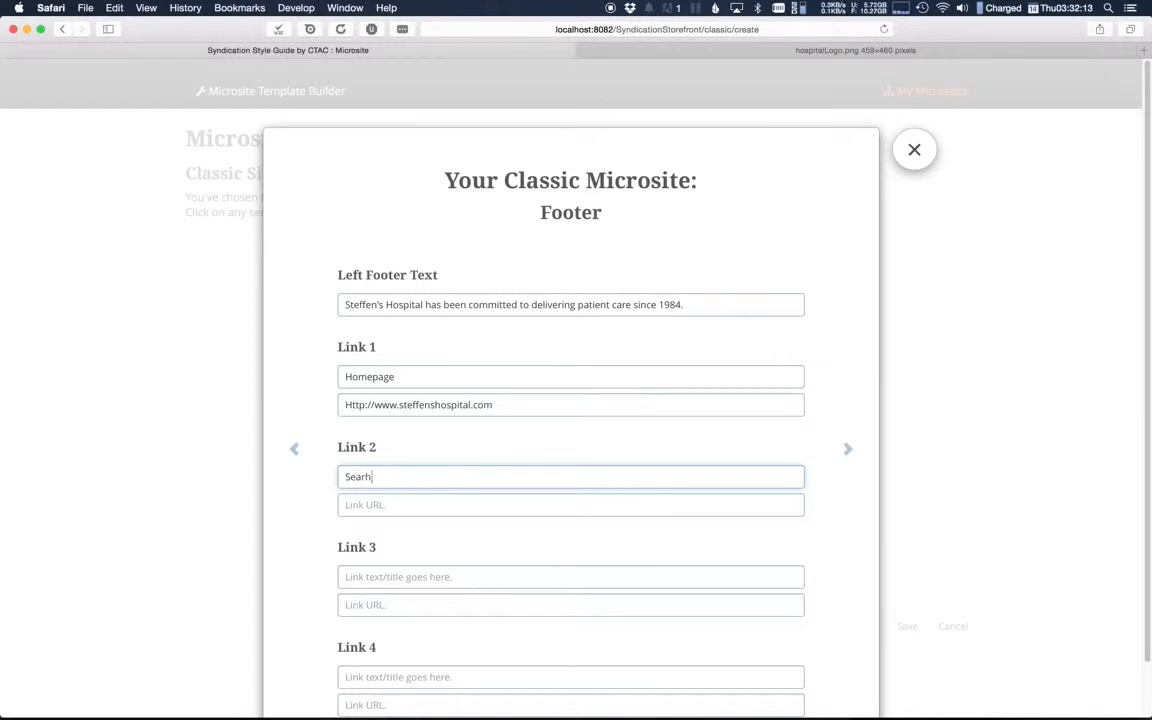
key("Tab")
type("Http://www.google.com")
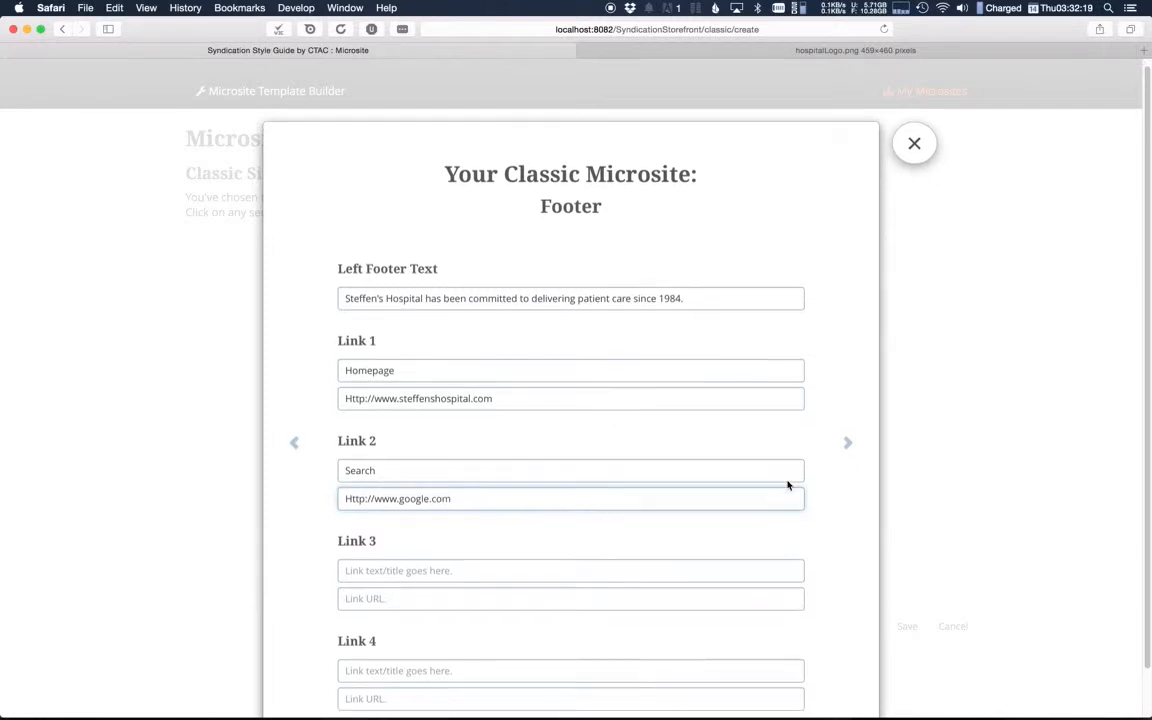
Step: Close the footer settings, leaving Links 3 and 4 empty, and save the microsite
scroll(787, 485, "down", 2)
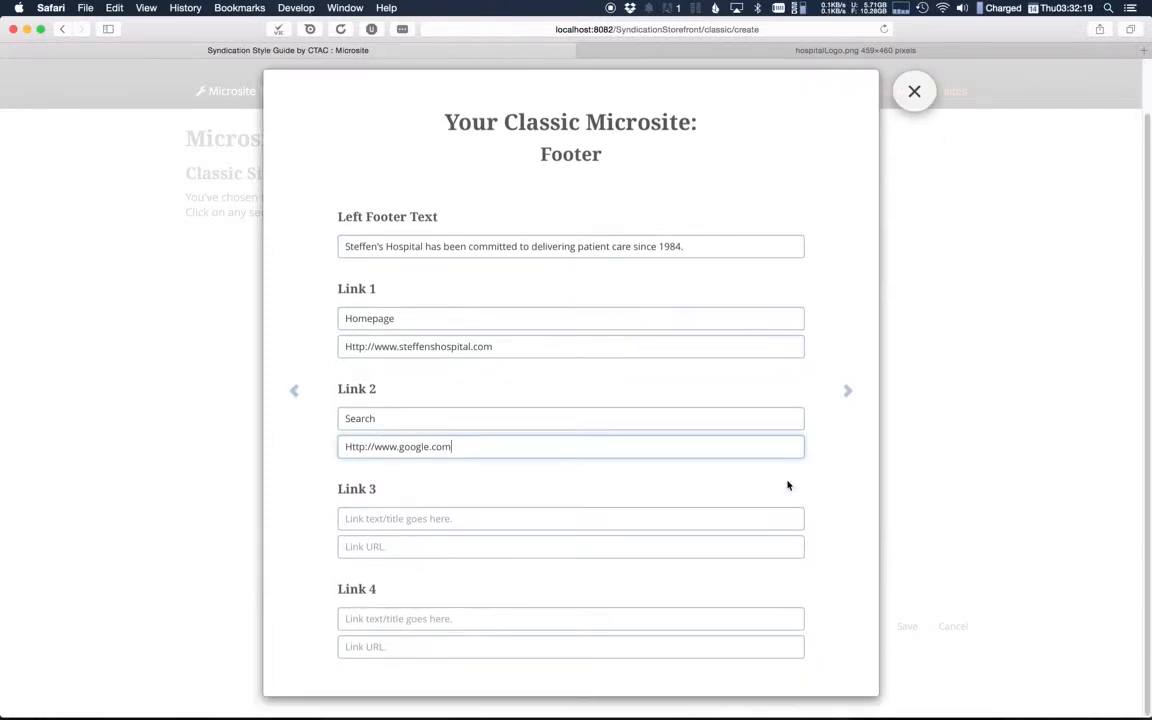
left_click(916, 93)
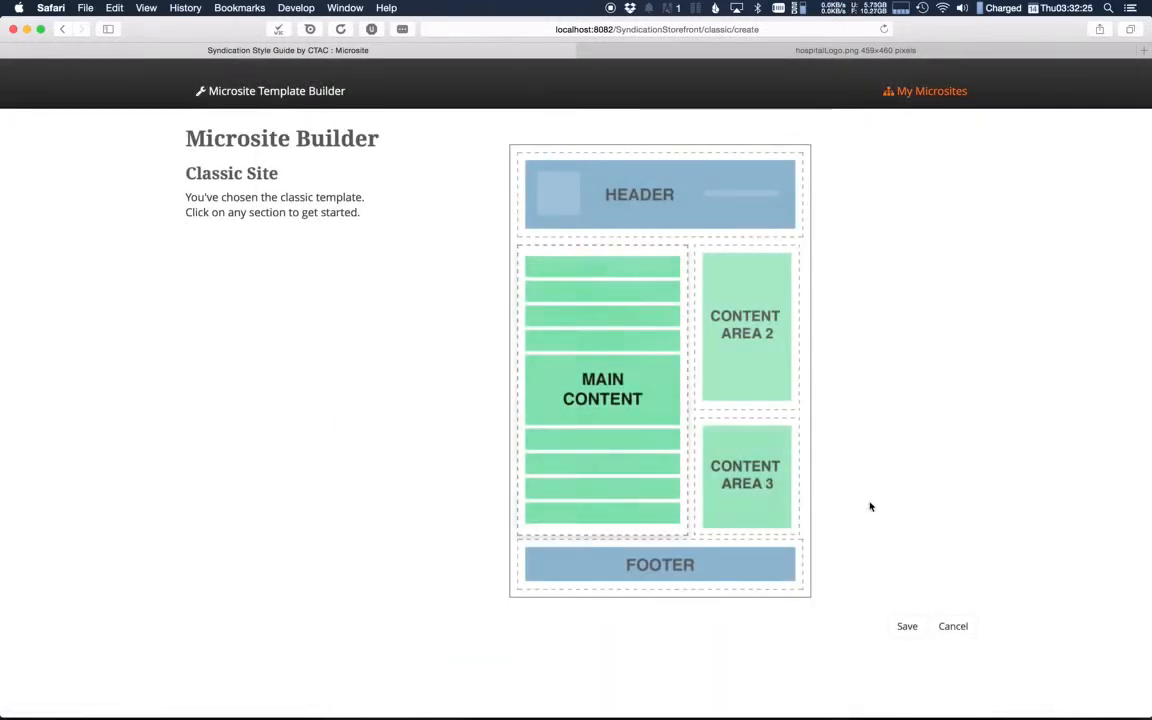
left_click(907, 626)
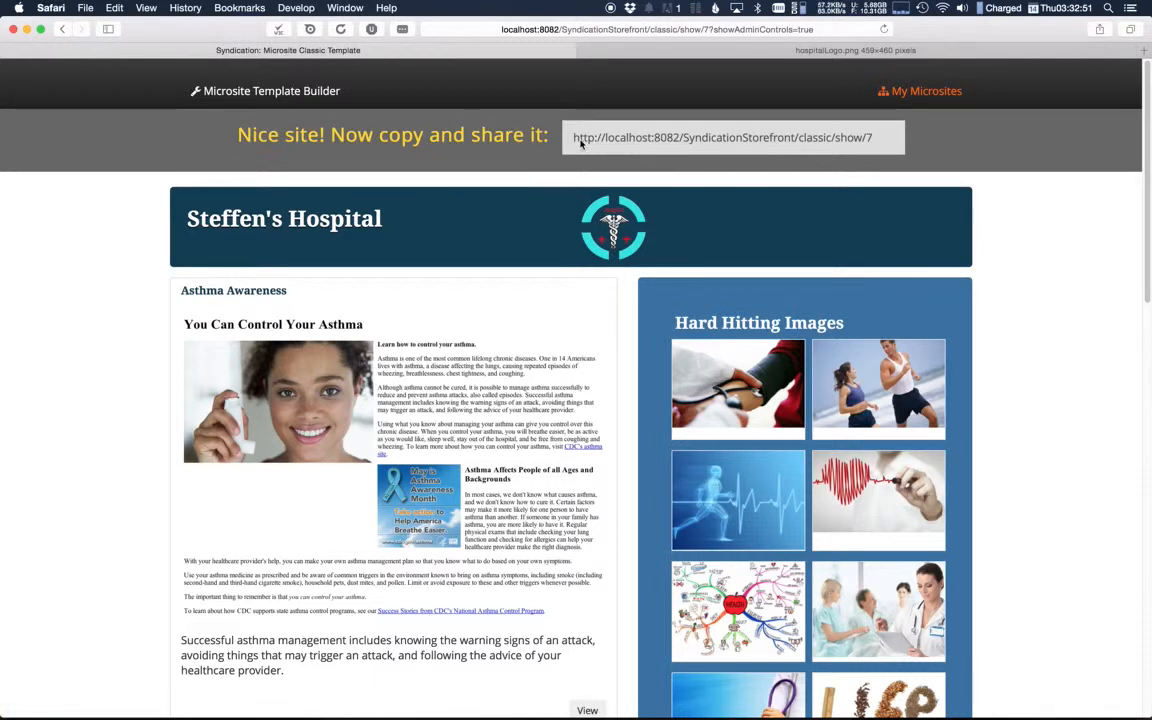
Step: Copy the microsite's share link, open it in a new browser tab and compare that page with the builder's version
left_click_drag(574, 139, 904, 132)
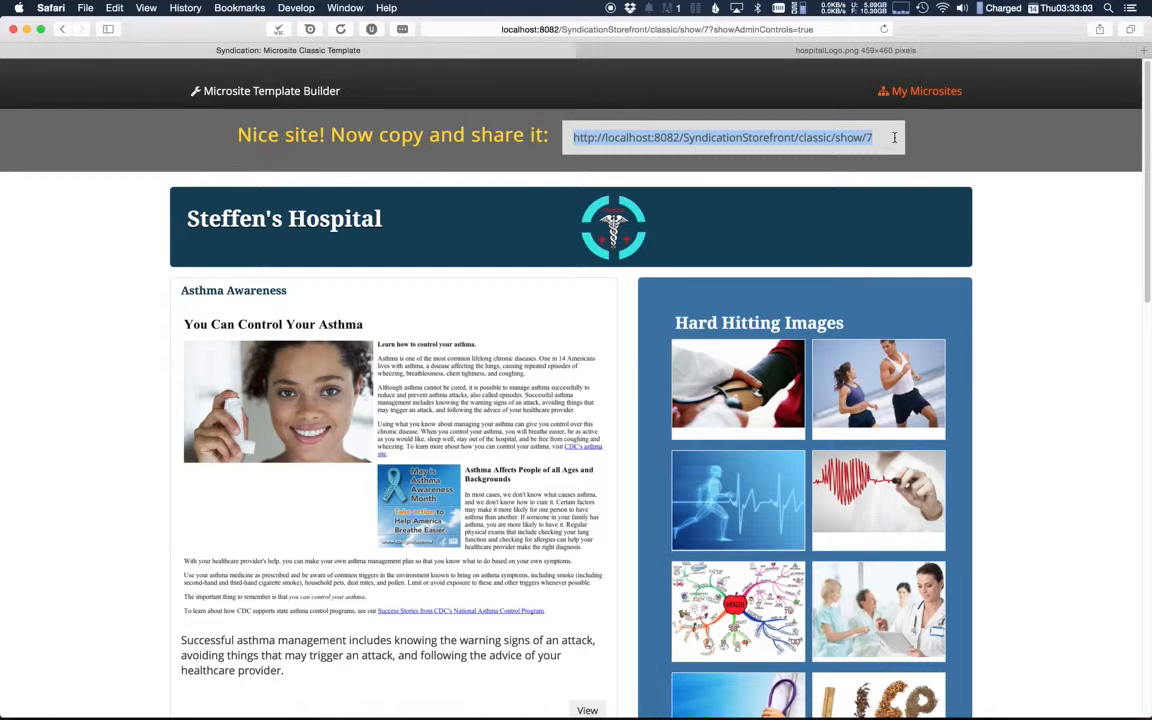
key("super+c")
key("super+t")
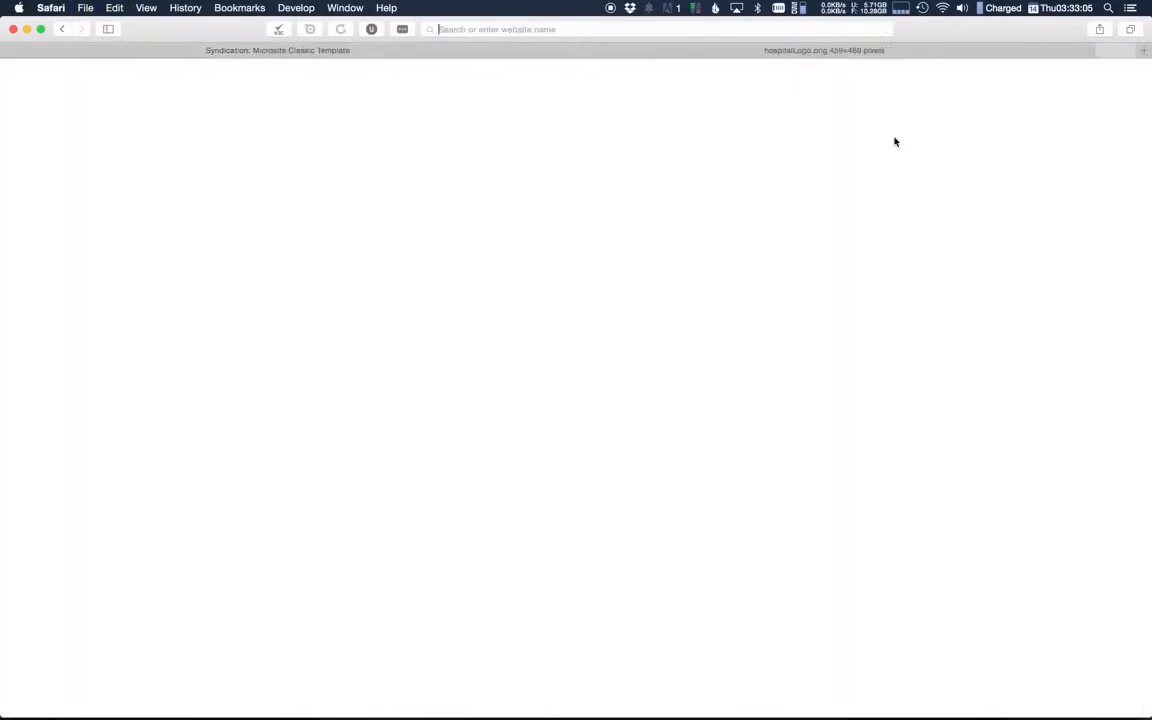
key("super+v")
key("Return")
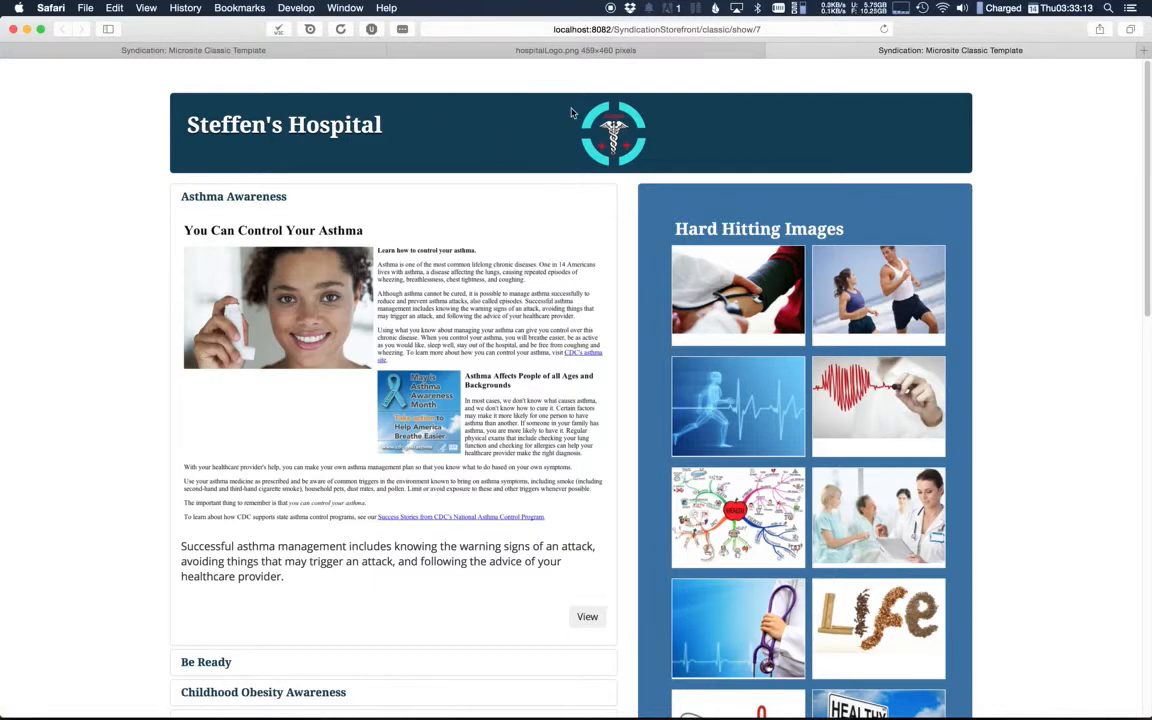
left_click(270, 53)
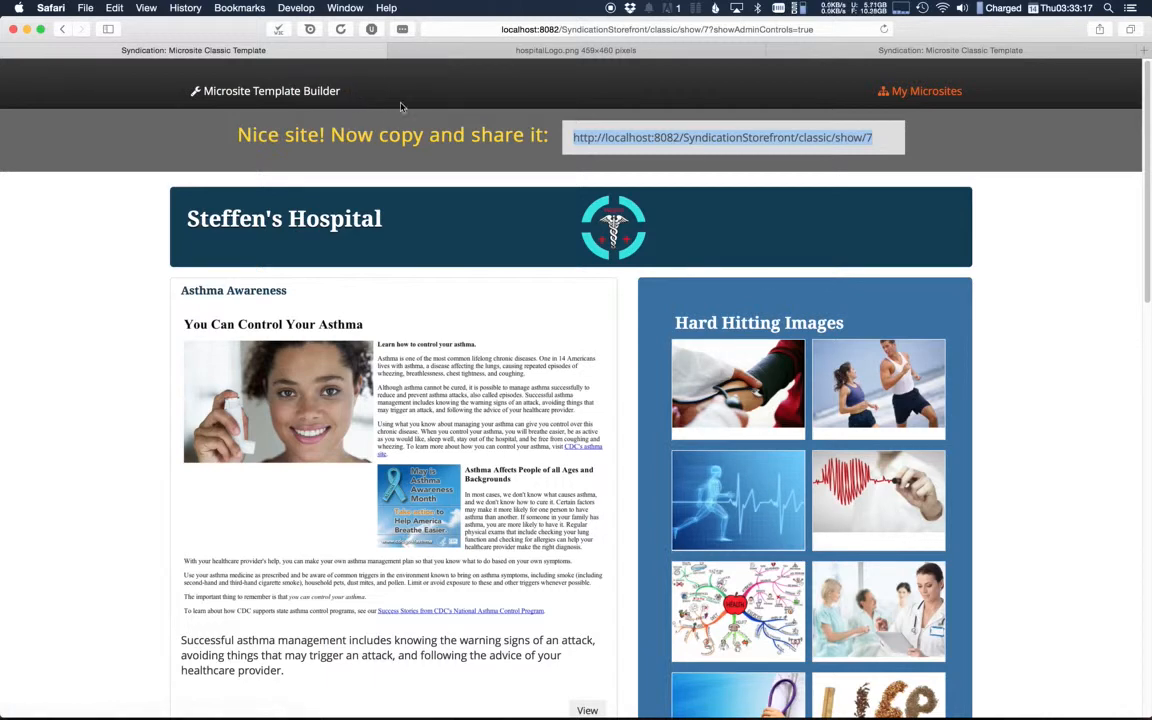
left_click(818, 51)
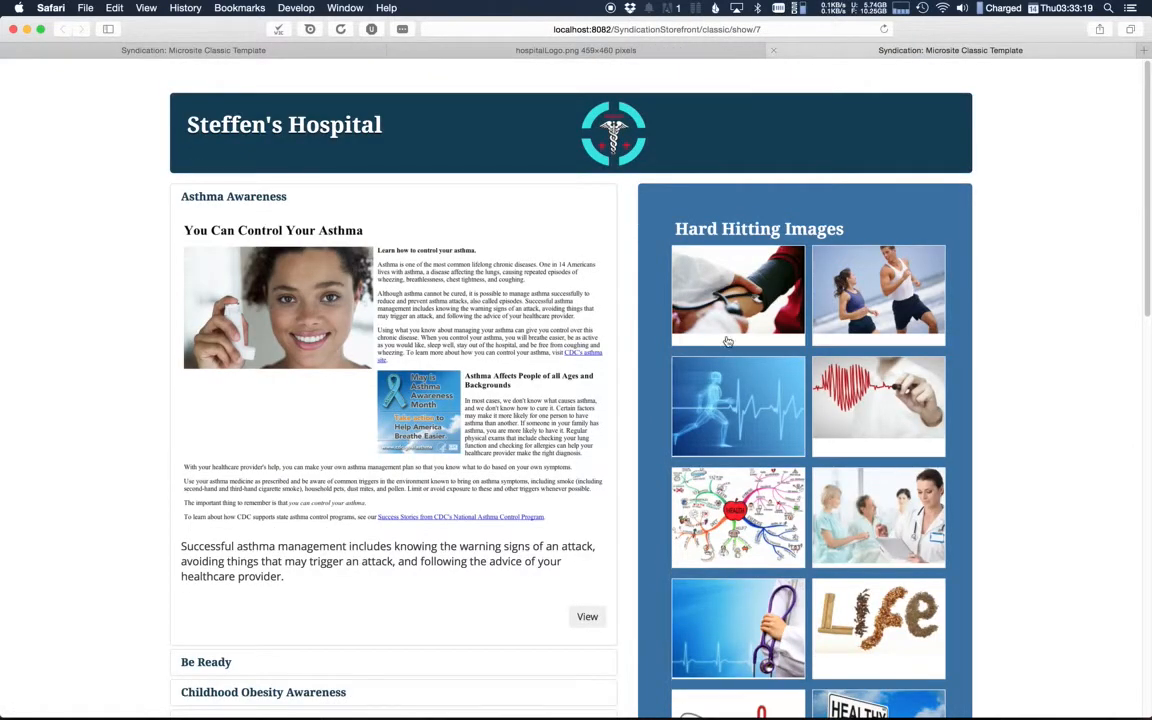
Step: Expand the left column entries from Be Ready to Dry Pet Food, then view the Dry Pet Food source page and close it
scroll(1041, 416, "down", 3)
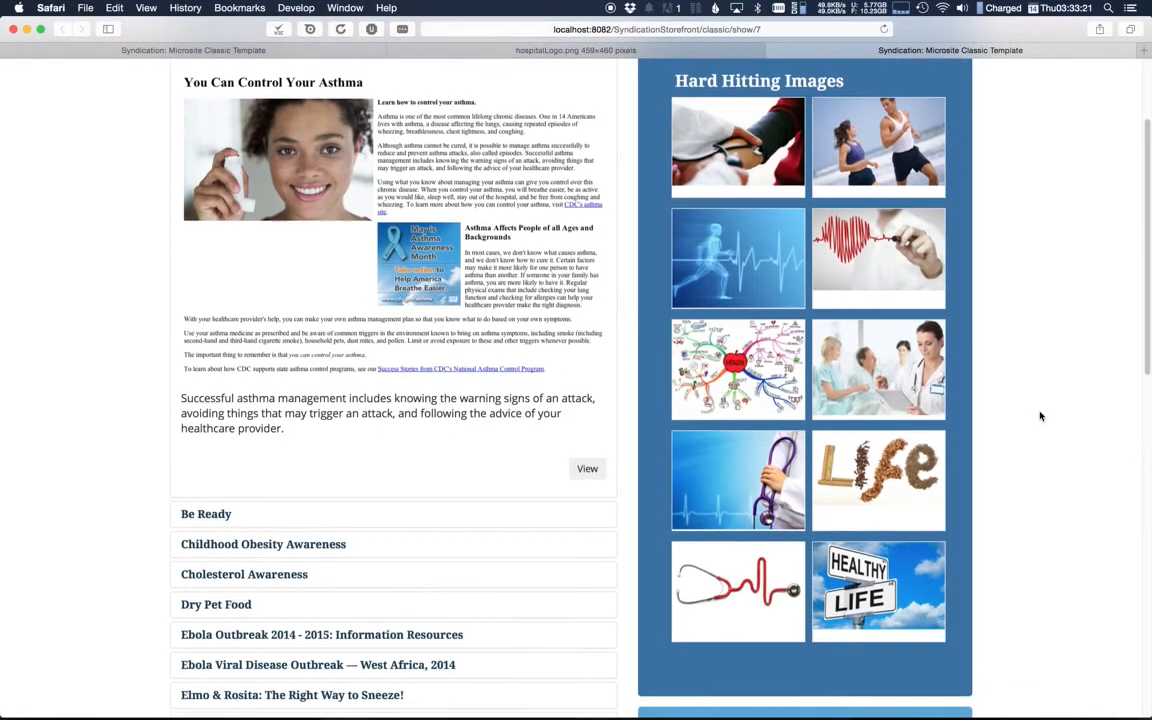
scroll(1041, 416, "up", 2)
scroll(1041, 416, "up", 1)
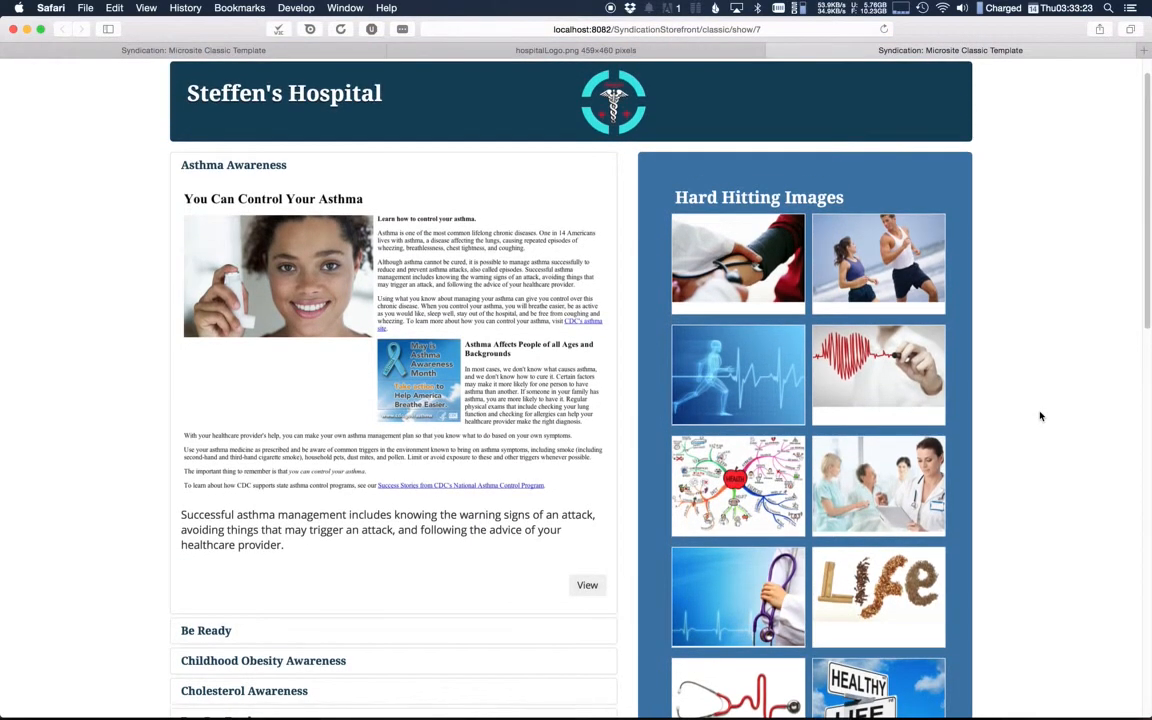
left_click(306, 631)
left_click(360, 355)
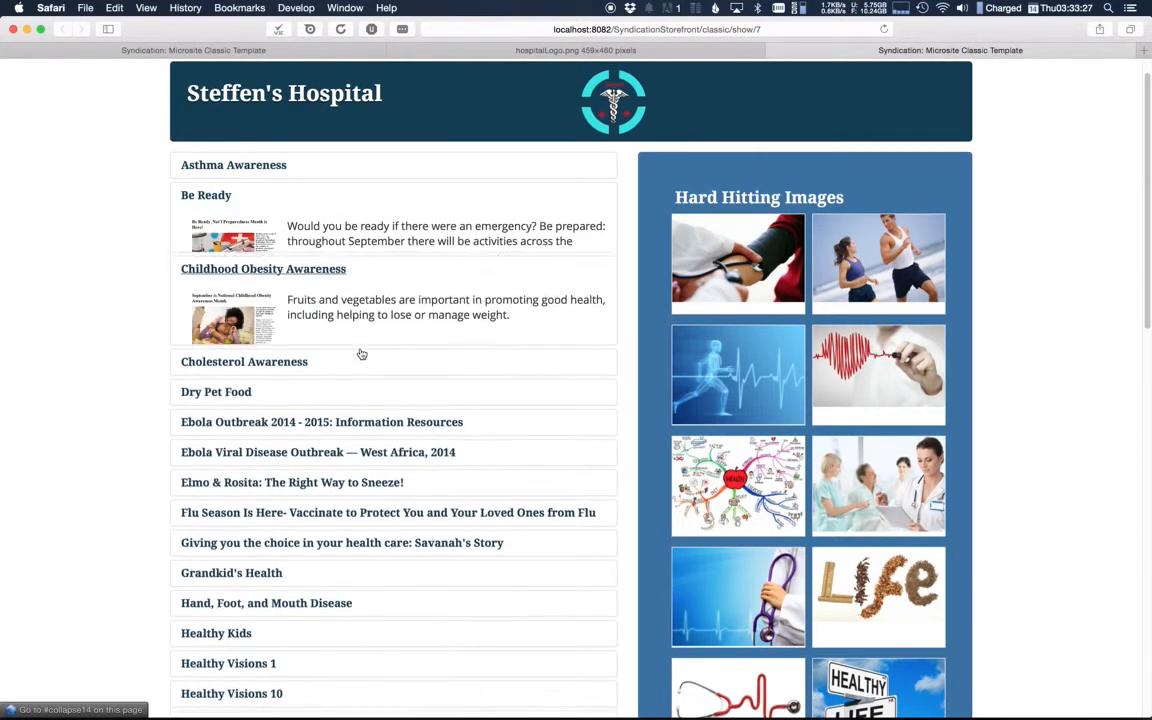
left_click(367, 354)
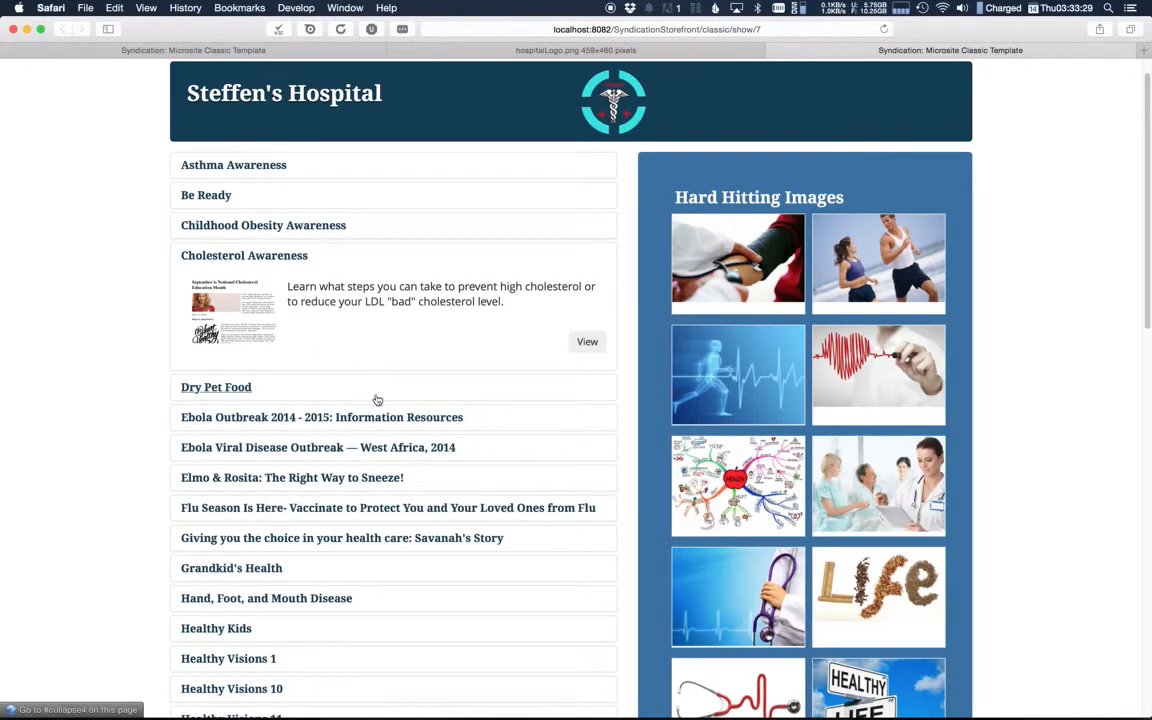
left_click(375, 393)
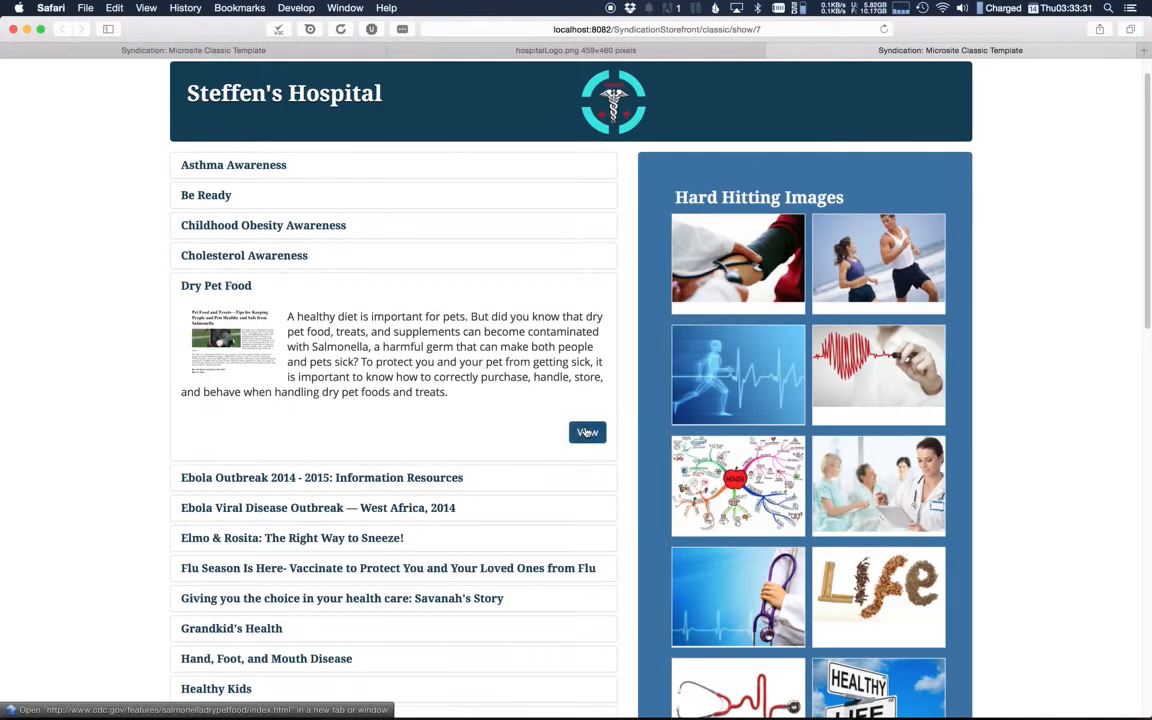
left_click(587, 432)
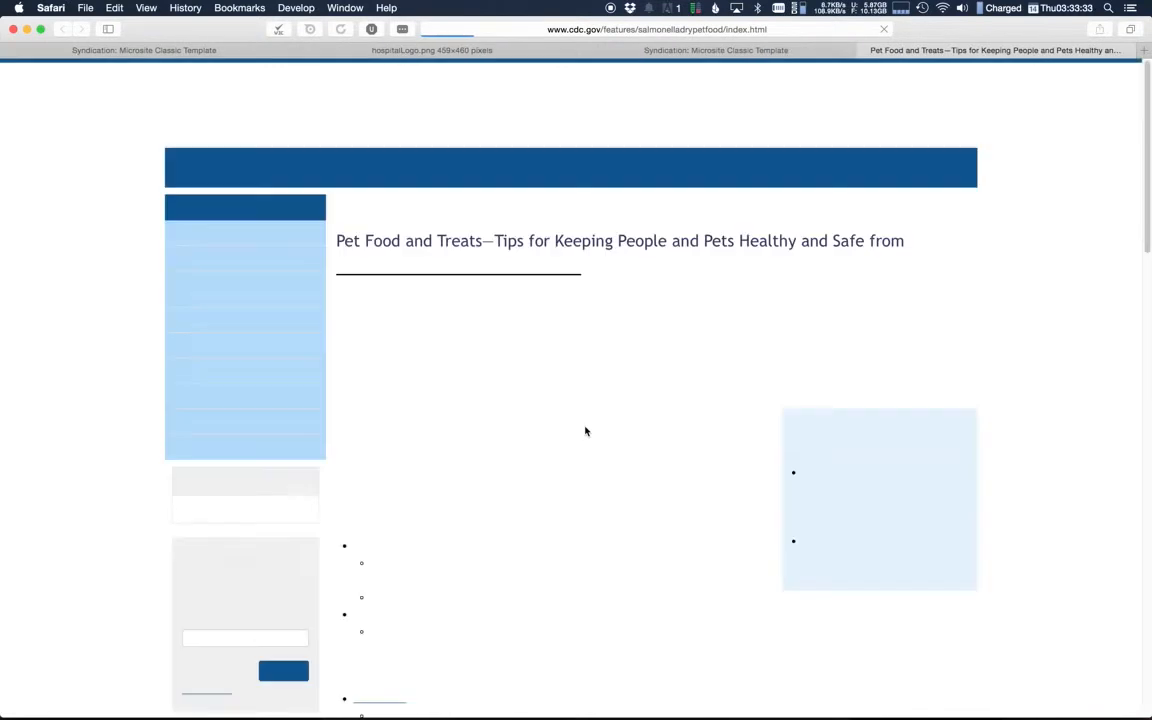
left_click(863, 51)
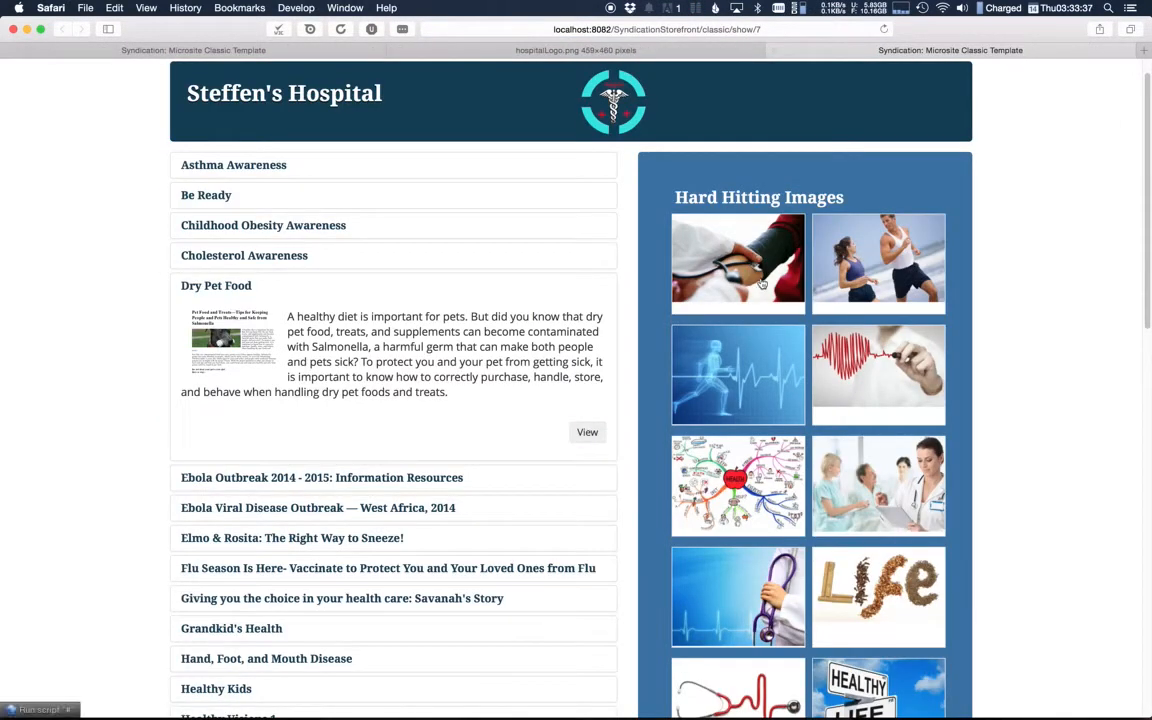
Step: View the enlarged running-skeleton and jogging-couple pictures from Hard Hitting Images, closing each one
left_click(692, 358)
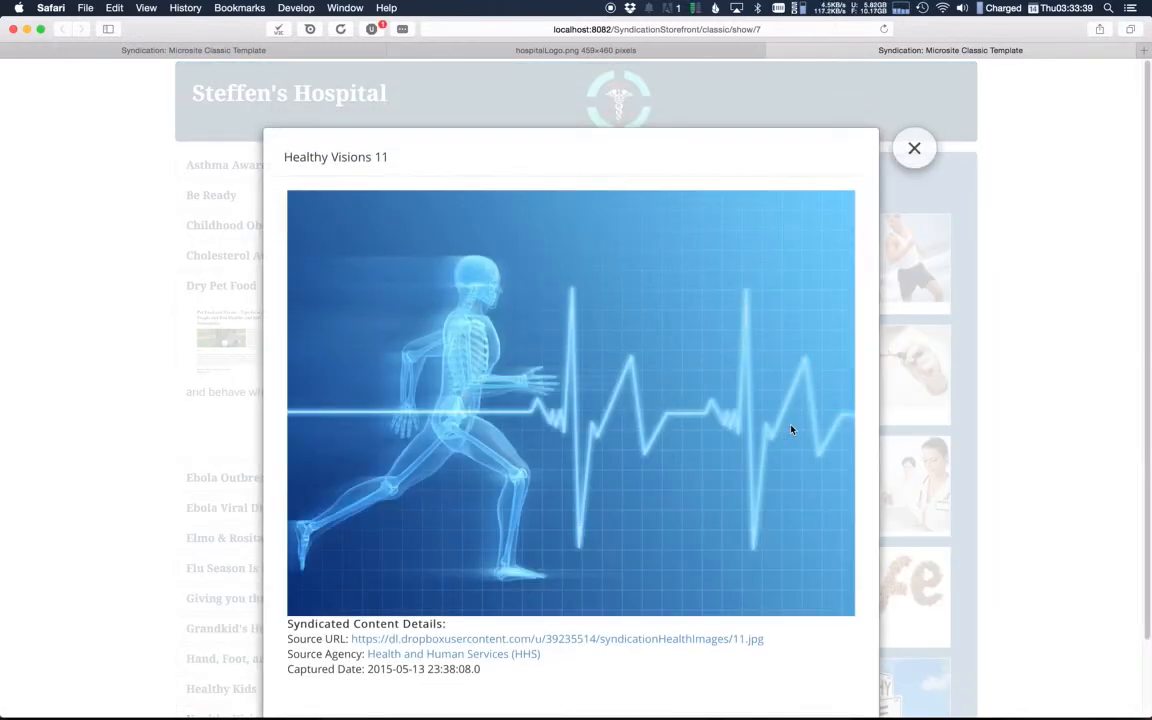
left_click(914, 149)
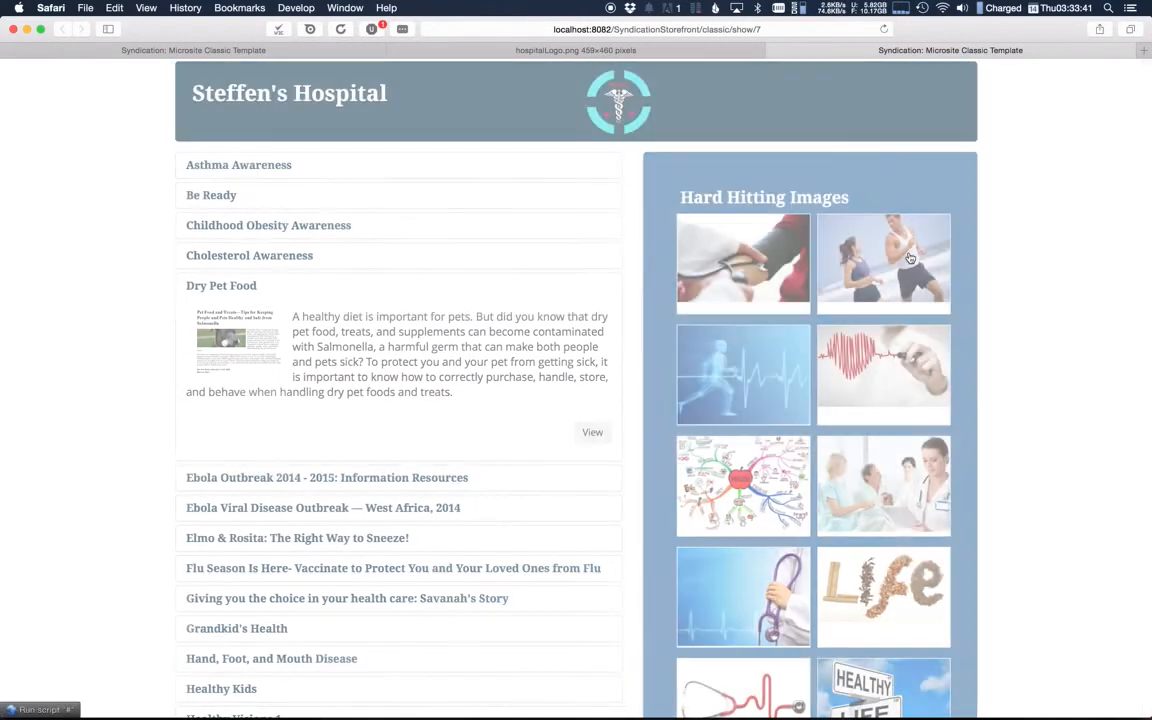
left_click(910, 258)
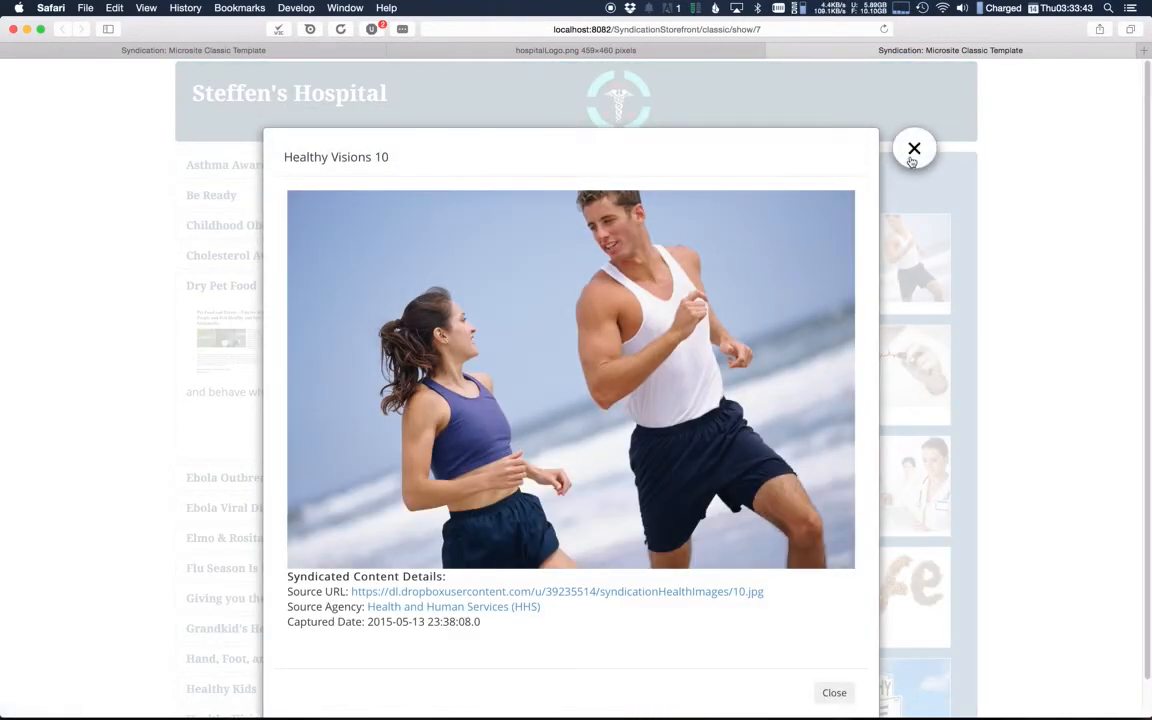
left_click(913, 150)
Step: Open "Chronic Disease - Programs" from the Informative Links list, look through its content and close it
scroll(1088, 517, "down", 10)
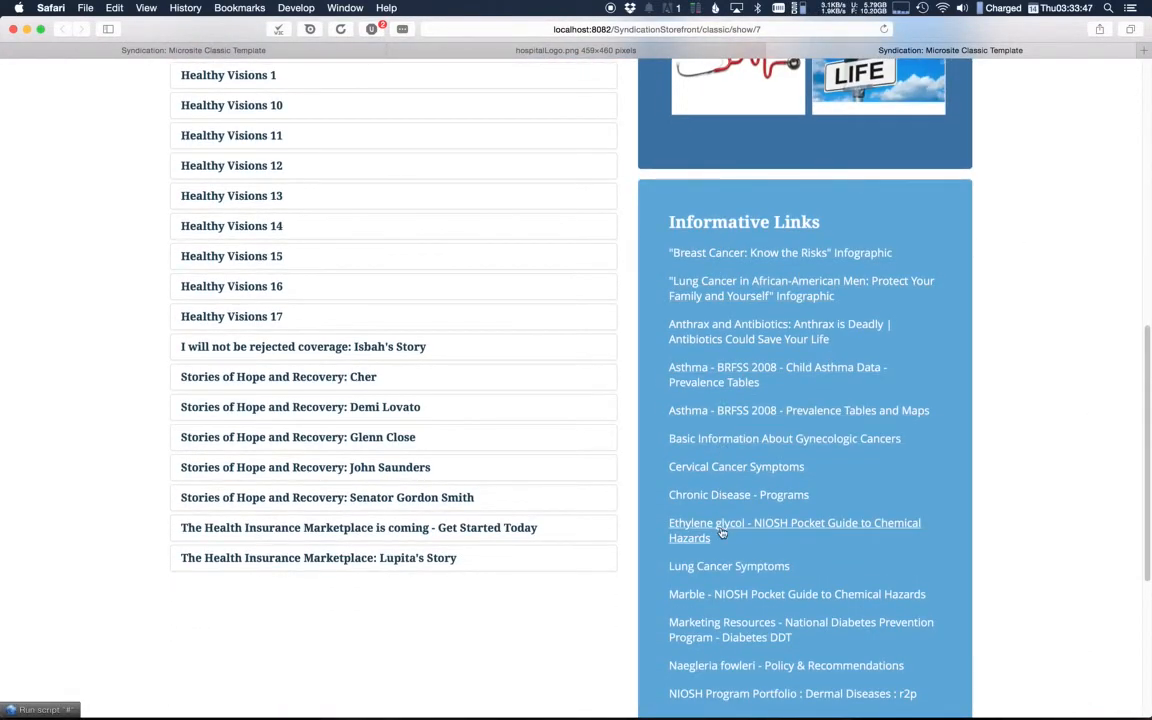
scroll(727, 442, "down", 6)
scroll(761, 537, "up", 2)
scroll(761, 537, "up", 3)
left_click(704, 485)
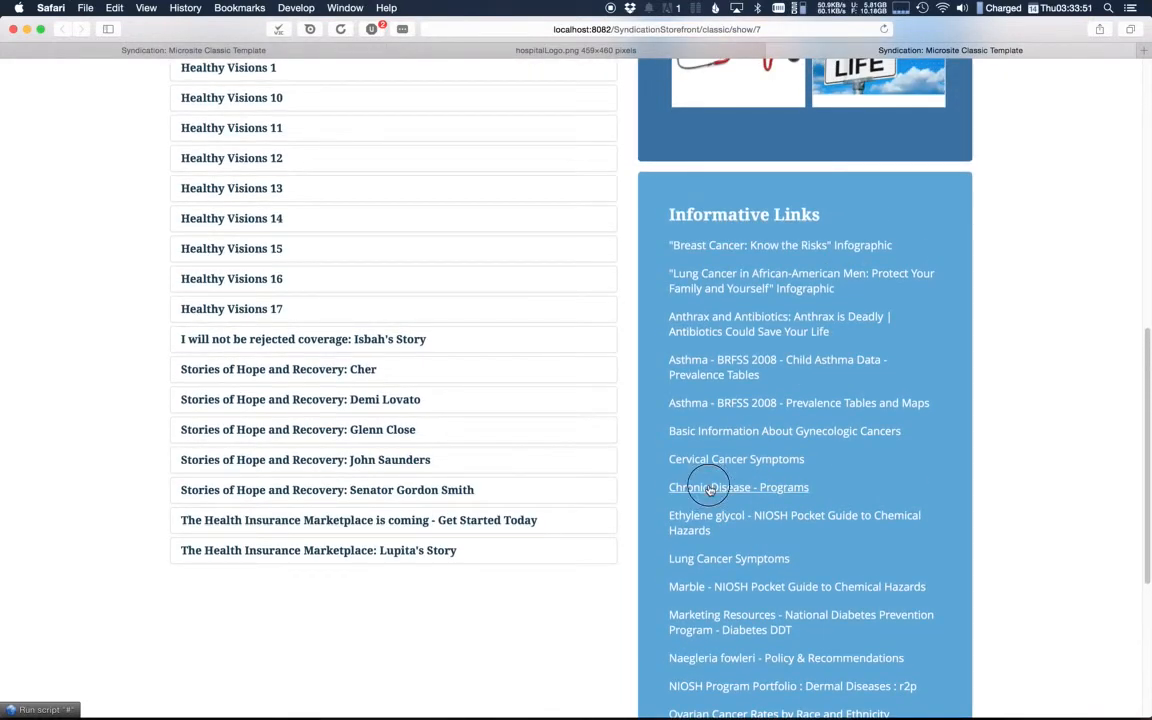
scroll(763, 496, "down", 6)
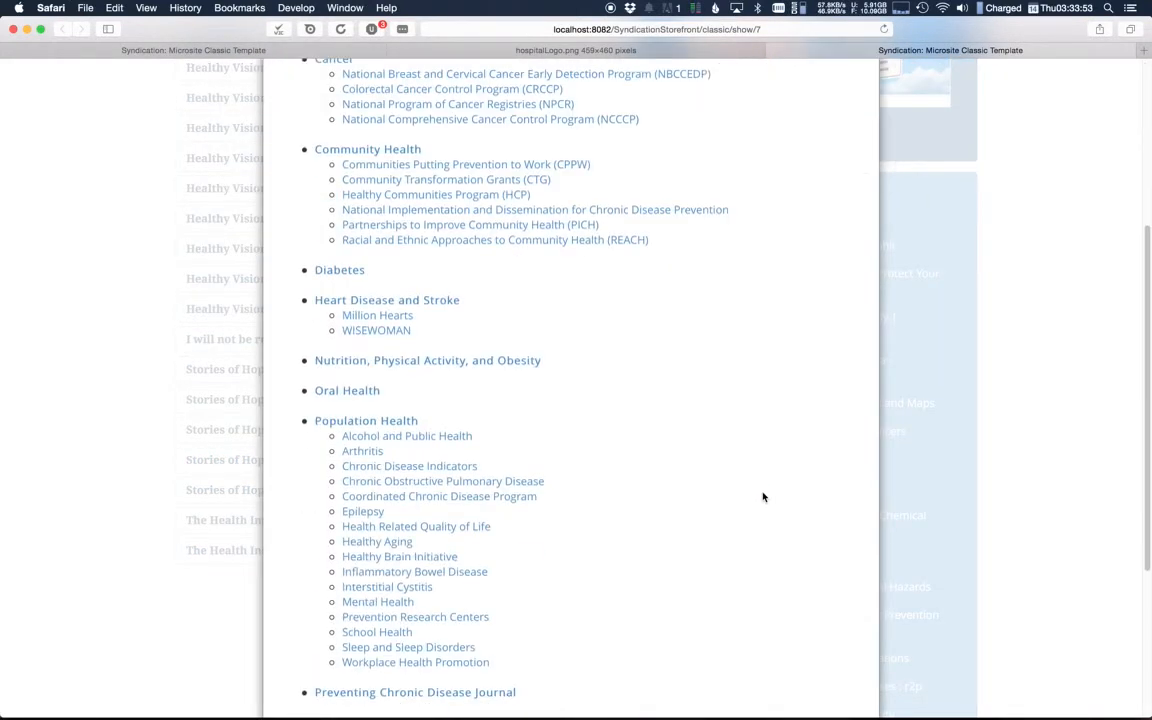
scroll(761, 496, "down", 3)
scroll(761, 496, "up", 10)
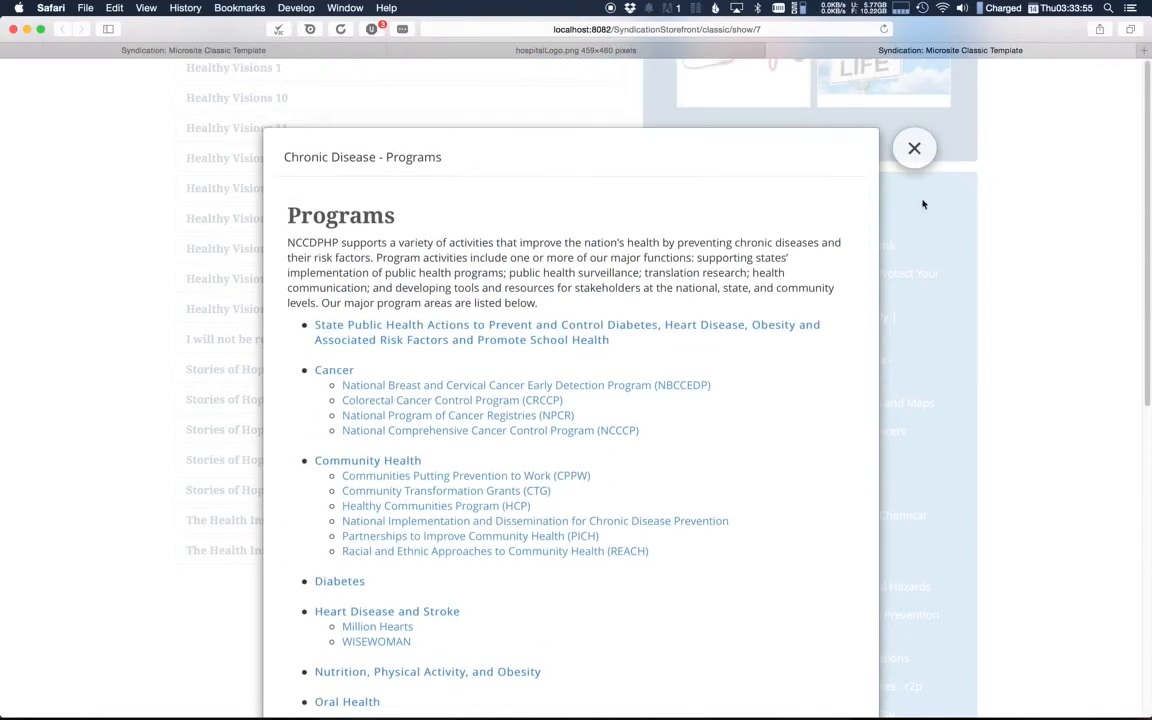
left_click(914, 148)
Step: Collapse the Dry Pet Food entry and review the published page down to its footer text and links
scroll(1049, 247, "up", 10)
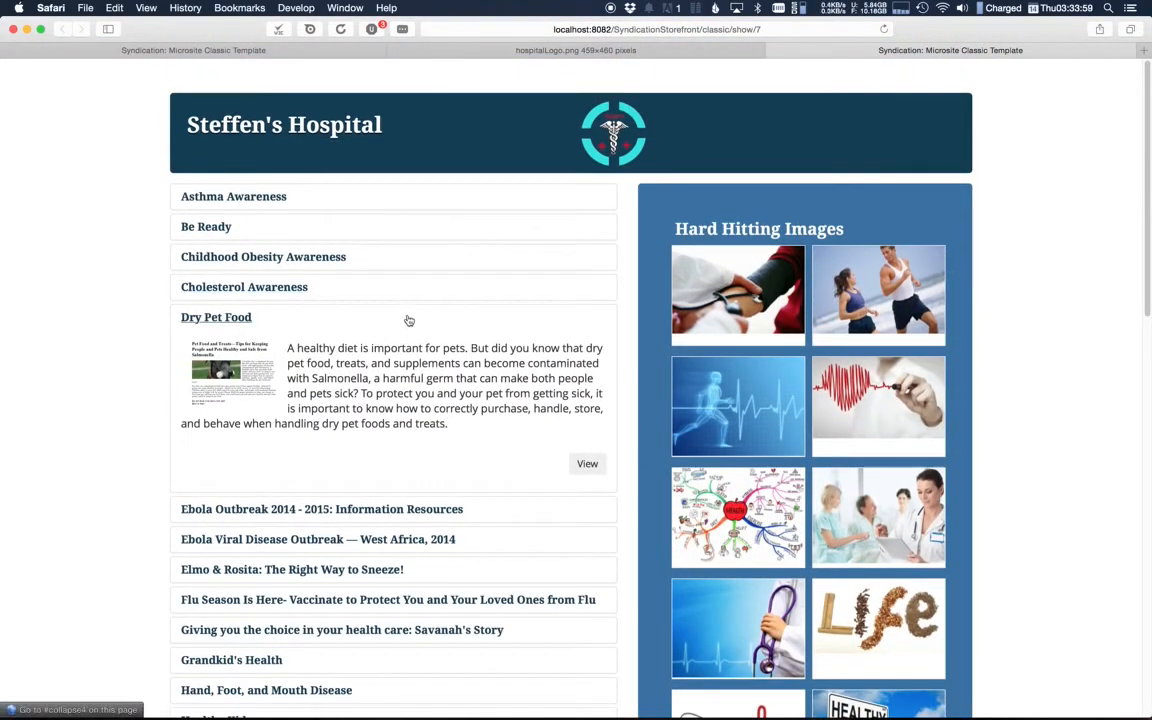
left_click(408, 320)
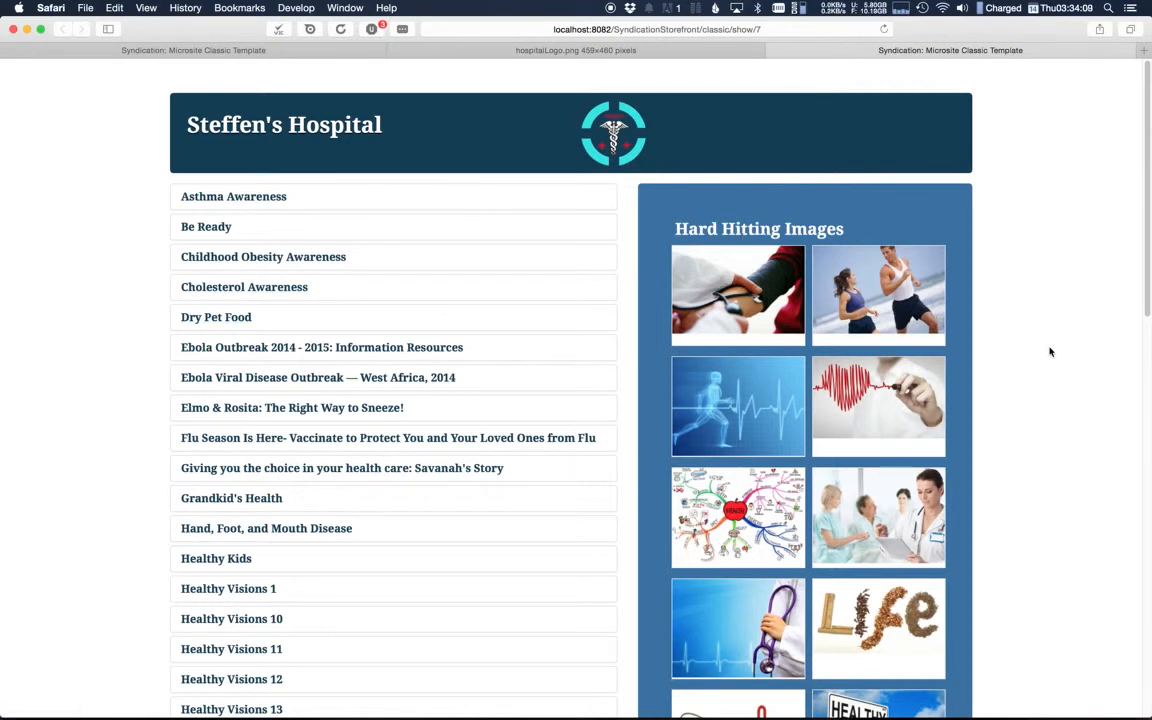
scroll(1050, 351, "down", 15)
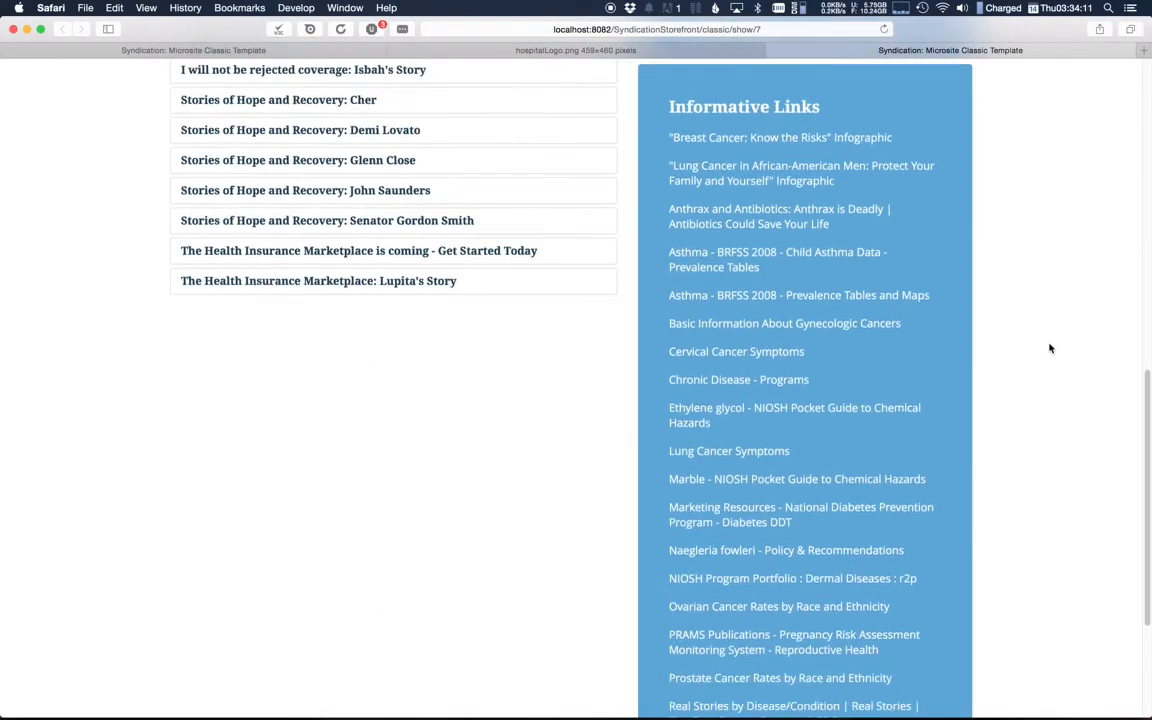
scroll(1050, 350, "down", 3)
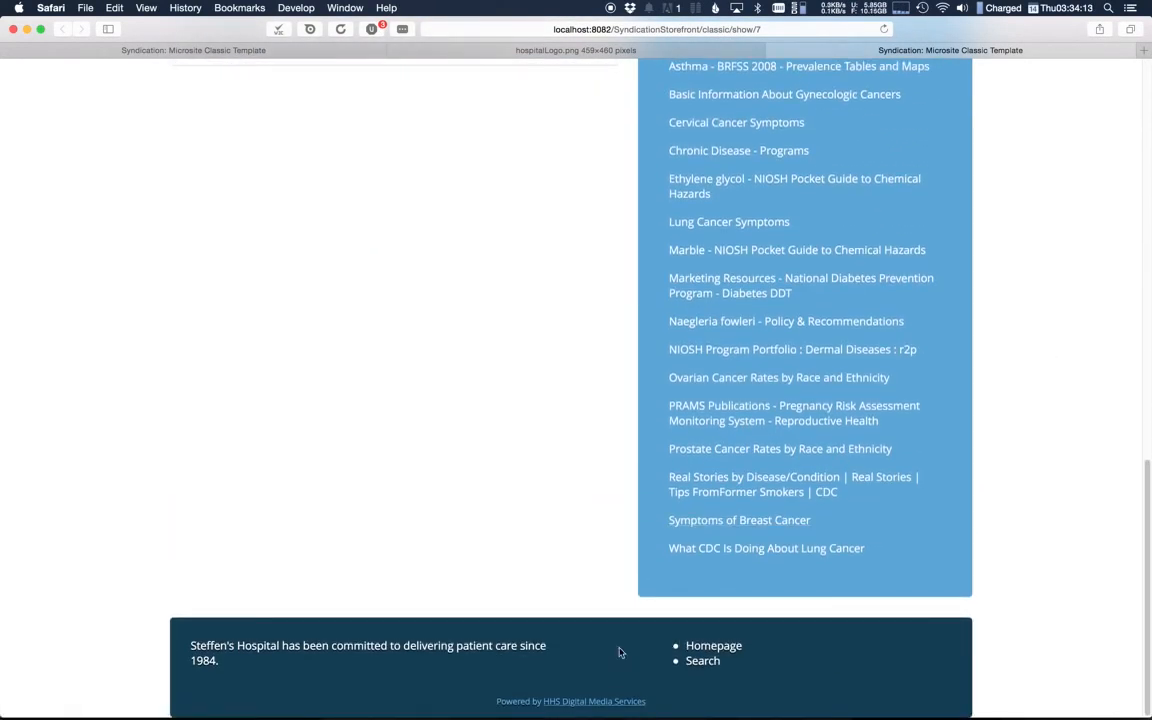
left_click_drag(342, 643, 403, 642)
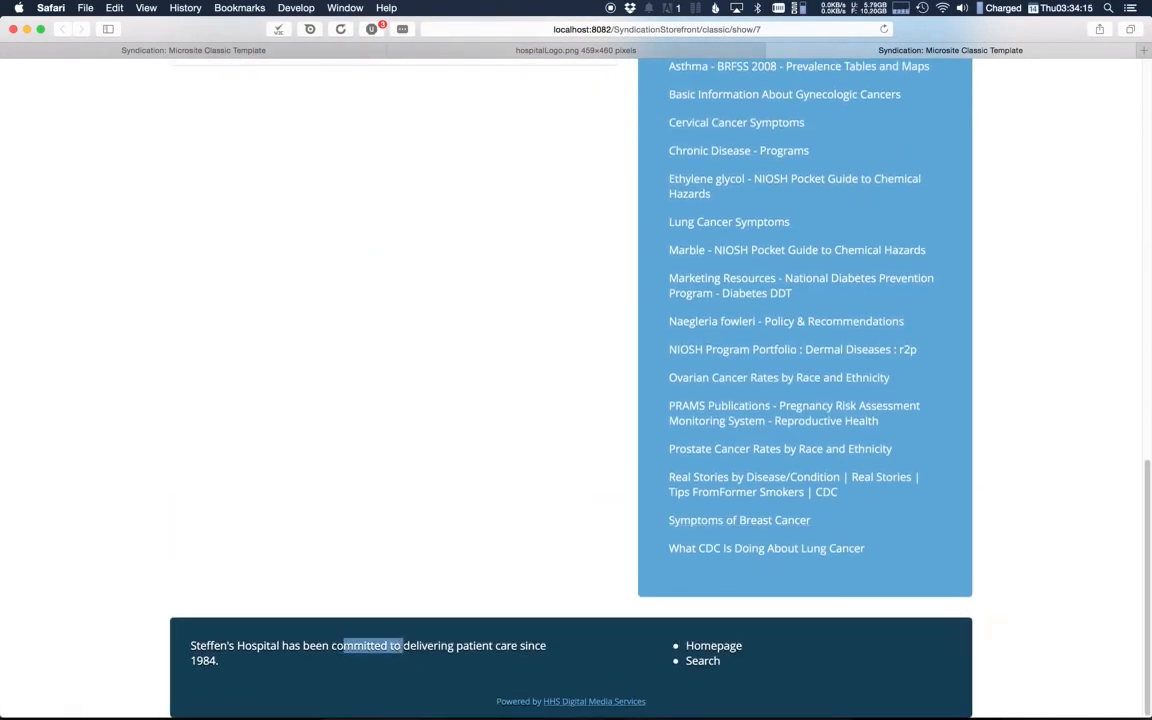
left_click(411, 676)
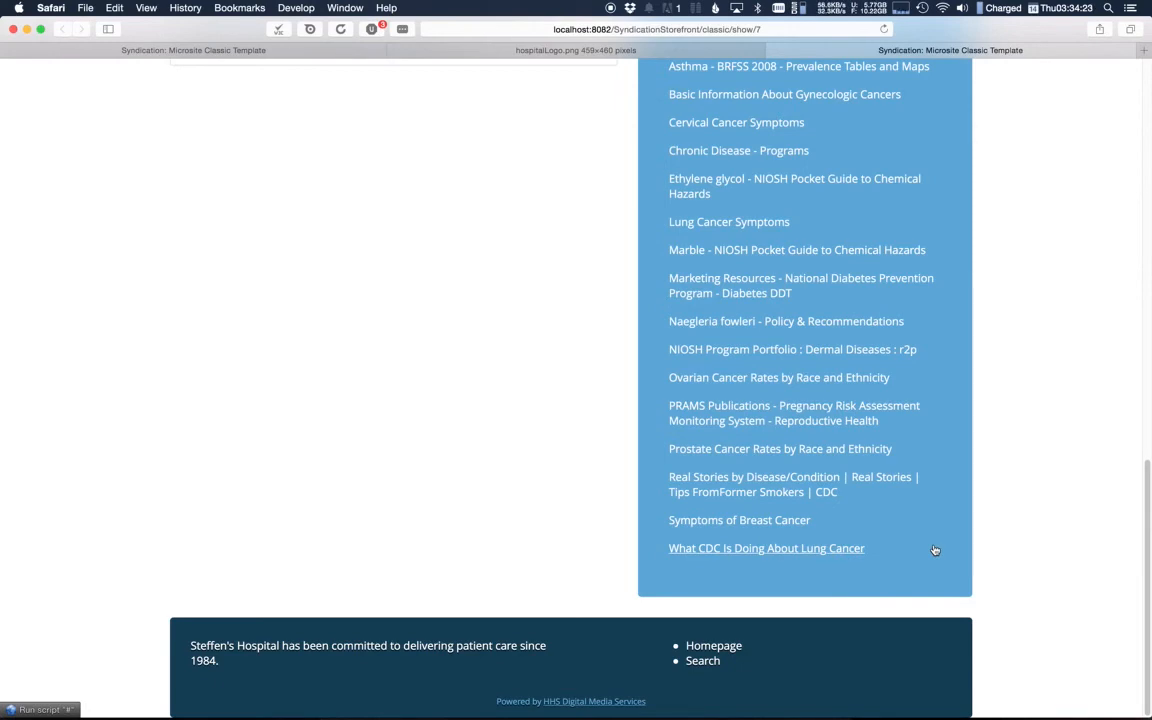
scroll(1104, 305, "up", 10)
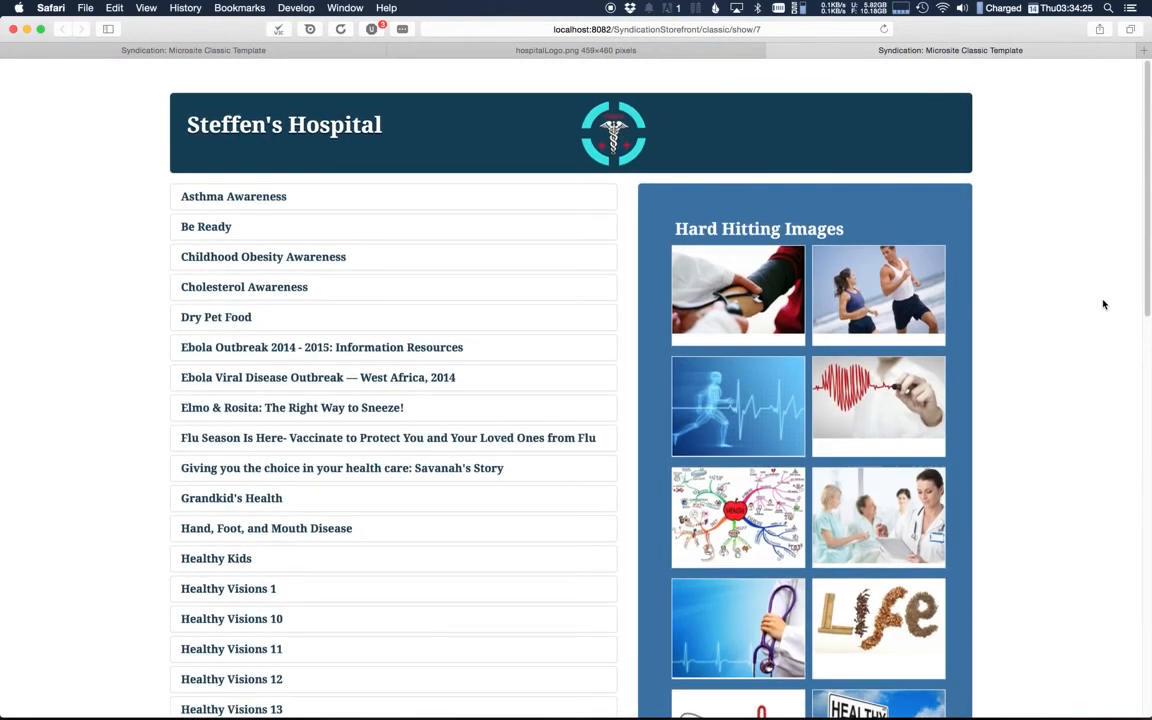